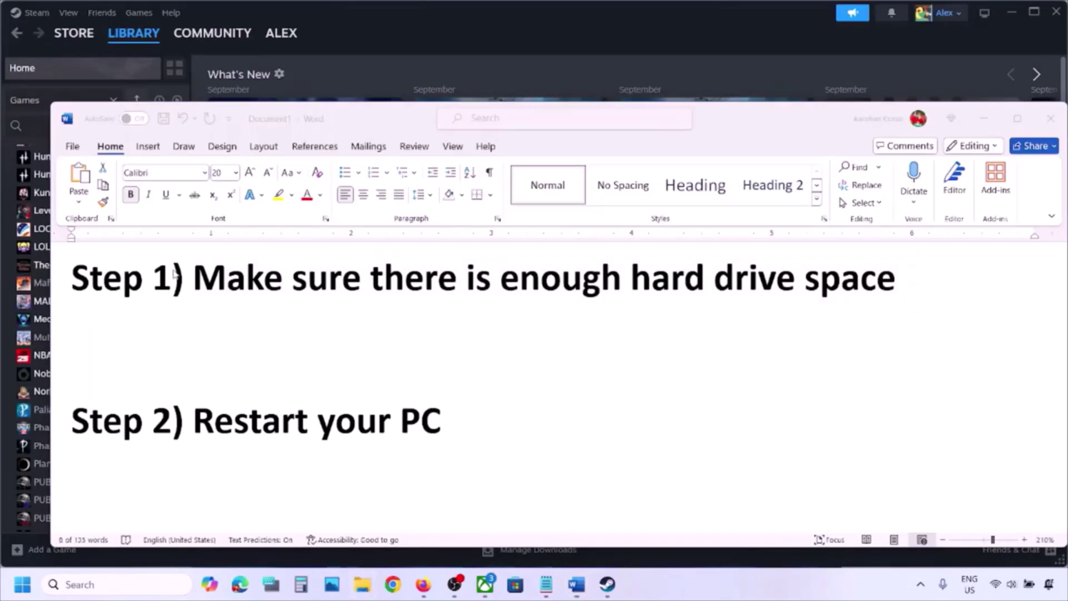
- Check the free space on drive C in File Explorer's This PC view, and close the window
click(60, 314)
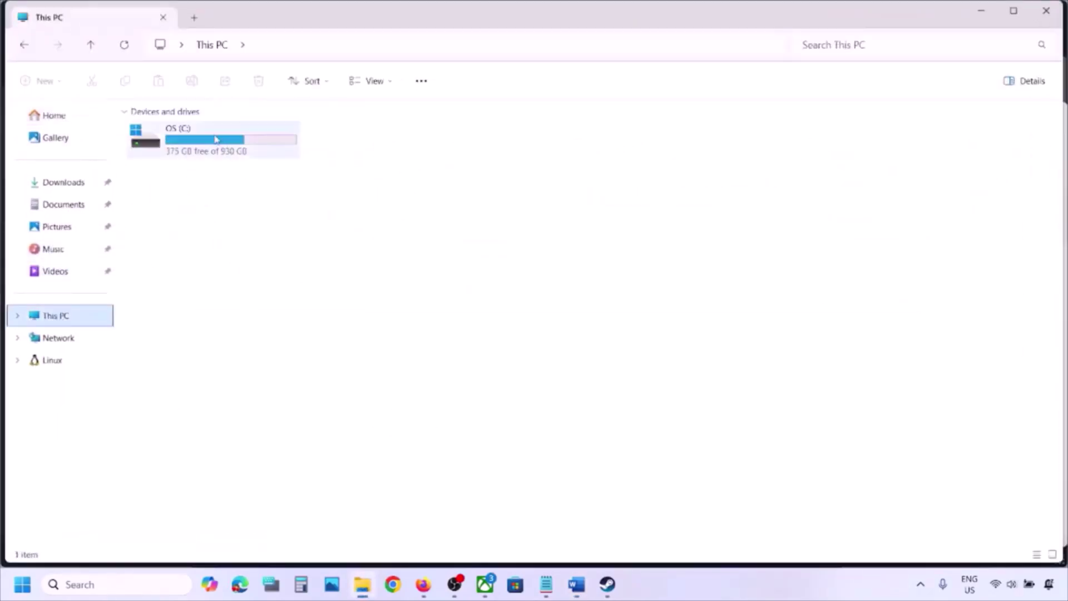
mouse_move(222, 149)
click(1047, 11)
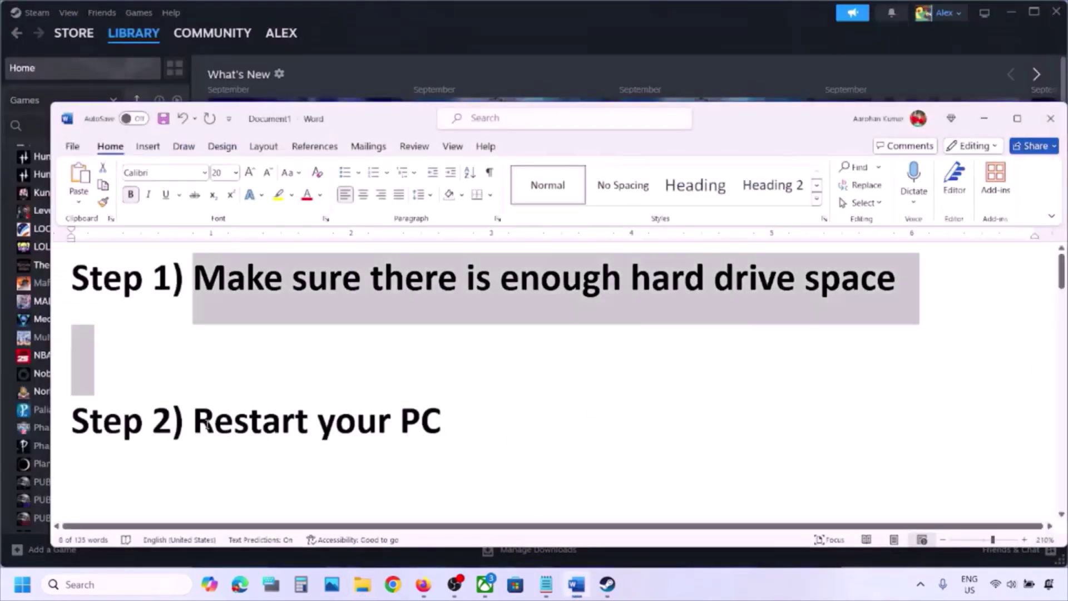
- Highlight the "Restart your PC" text in the document, view the Windows power options, and dismiss them
drag(204, 425, 401, 425)
click(22, 584)
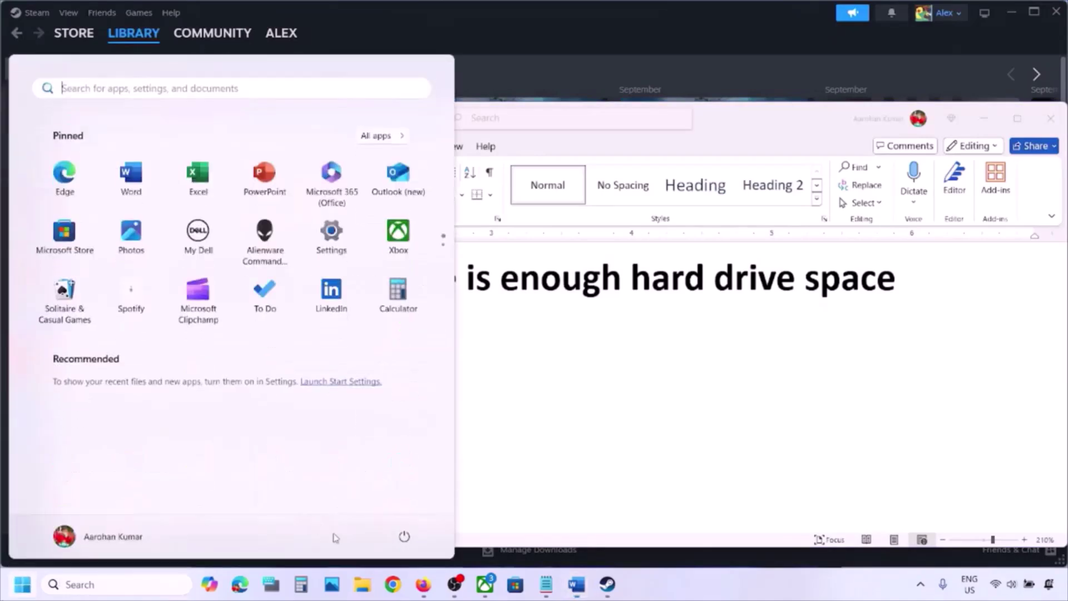
click(405, 537)
click(664, 398)
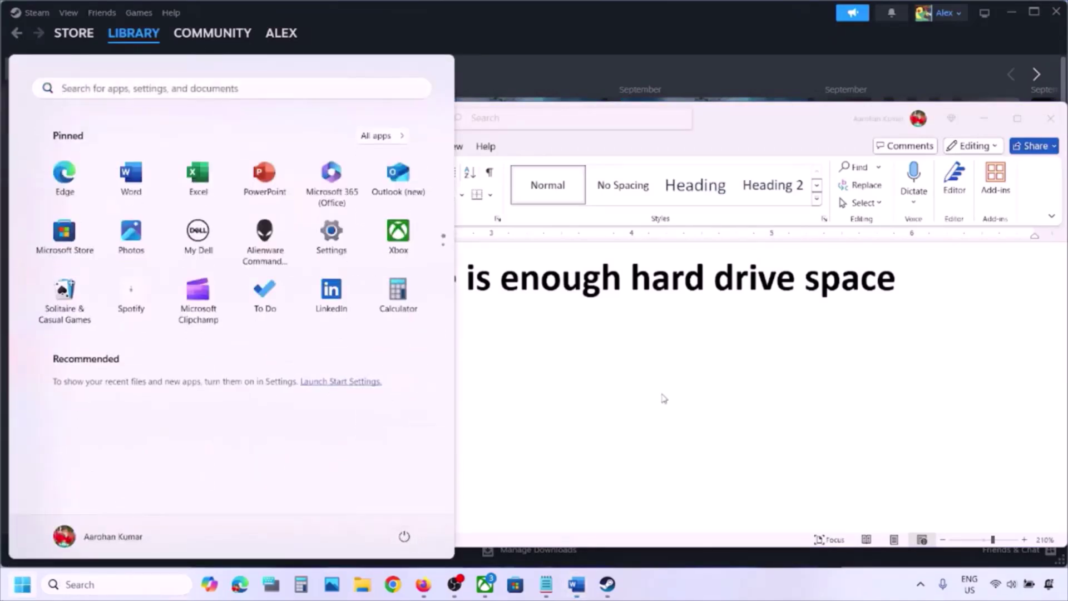
click(664, 399)
- Highlight the "Run Steam as Administrator" text in the document's Step 3 line
scroll(662, 395, down, 3)
right_click(662, 397)
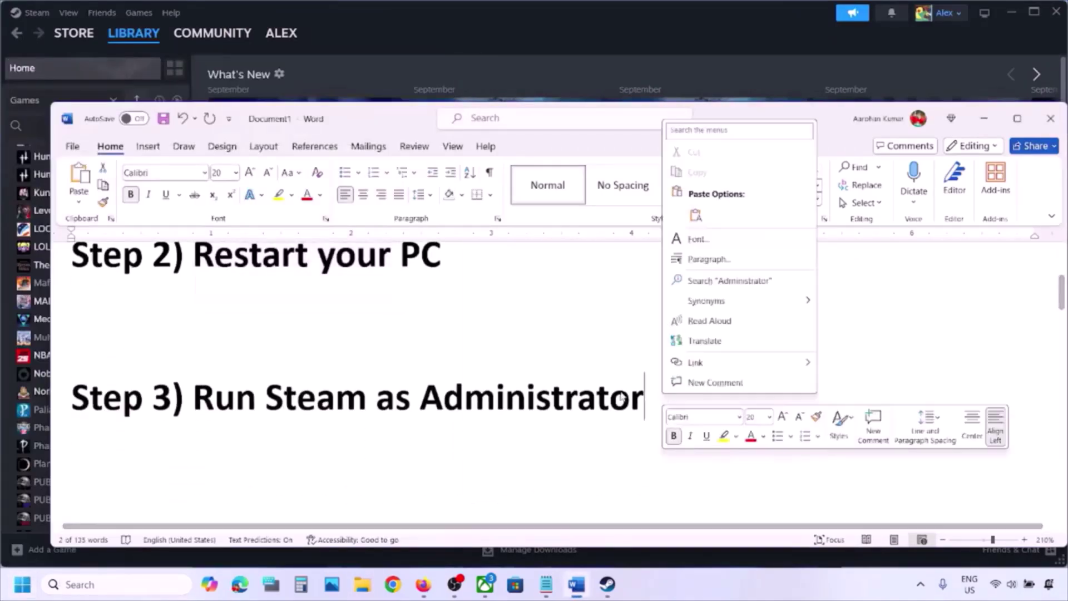
click(194, 399)
drag(195, 399, 622, 399)
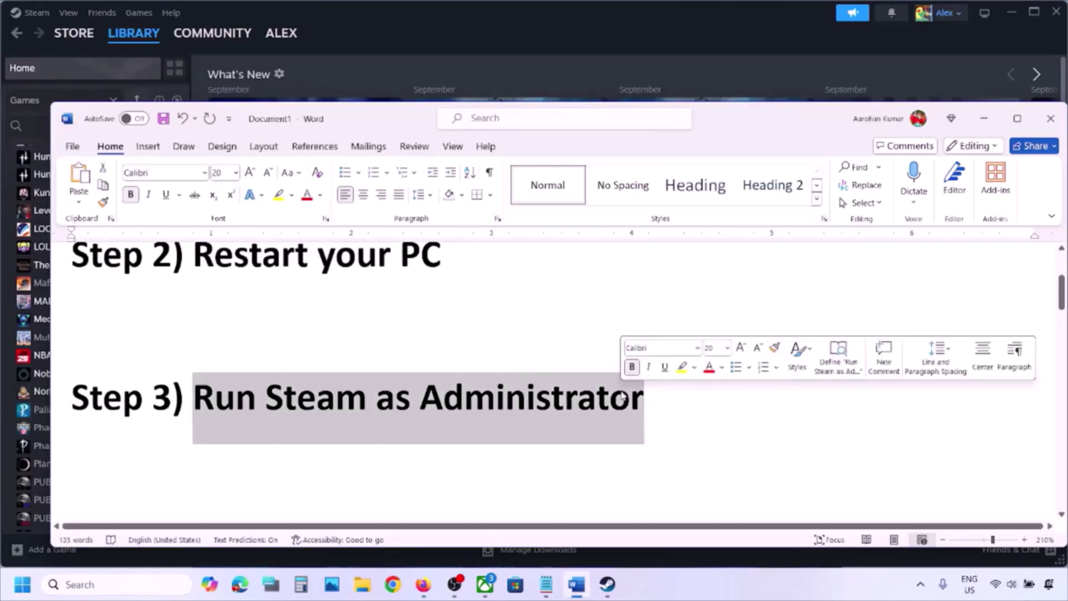
- Switch to Steam to view its Exit command, and look up the Run as administrator option by searching Windows for "steam"
click(520, 17)
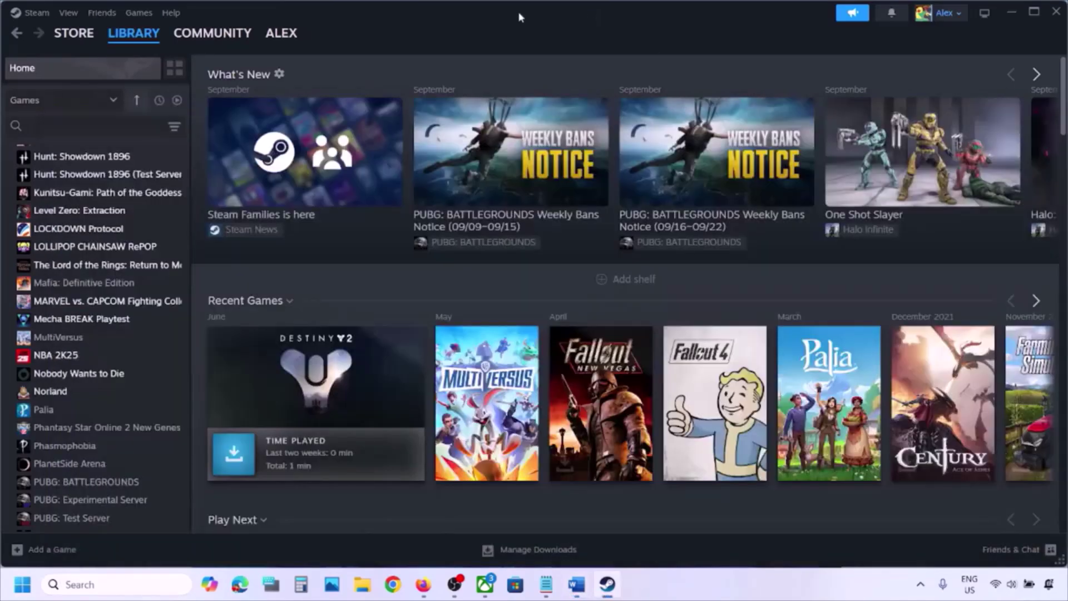
click(38, 13)
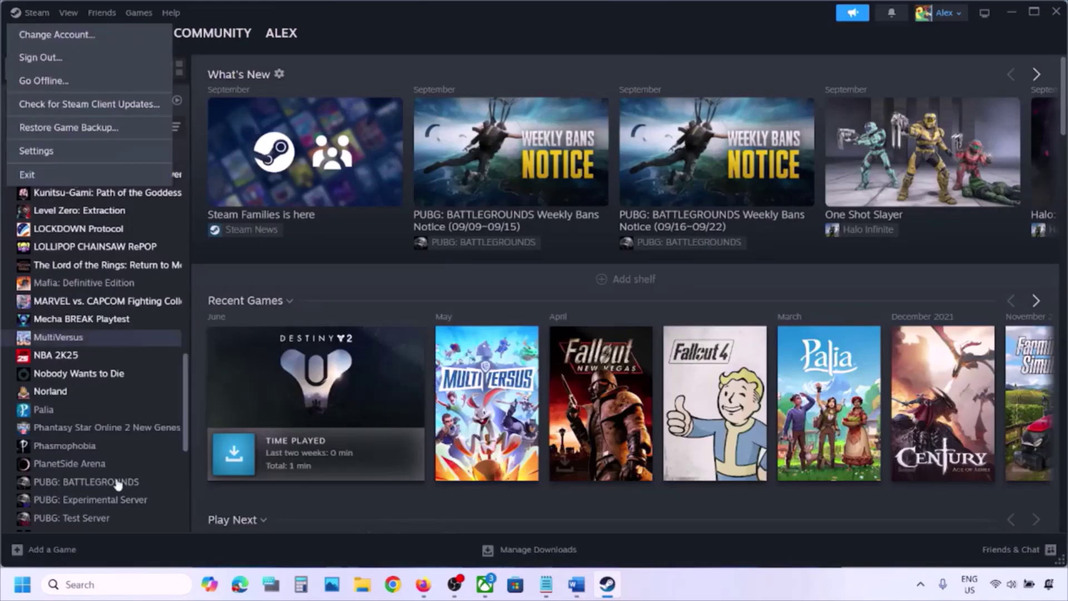
click(79, 584)
text(steam)
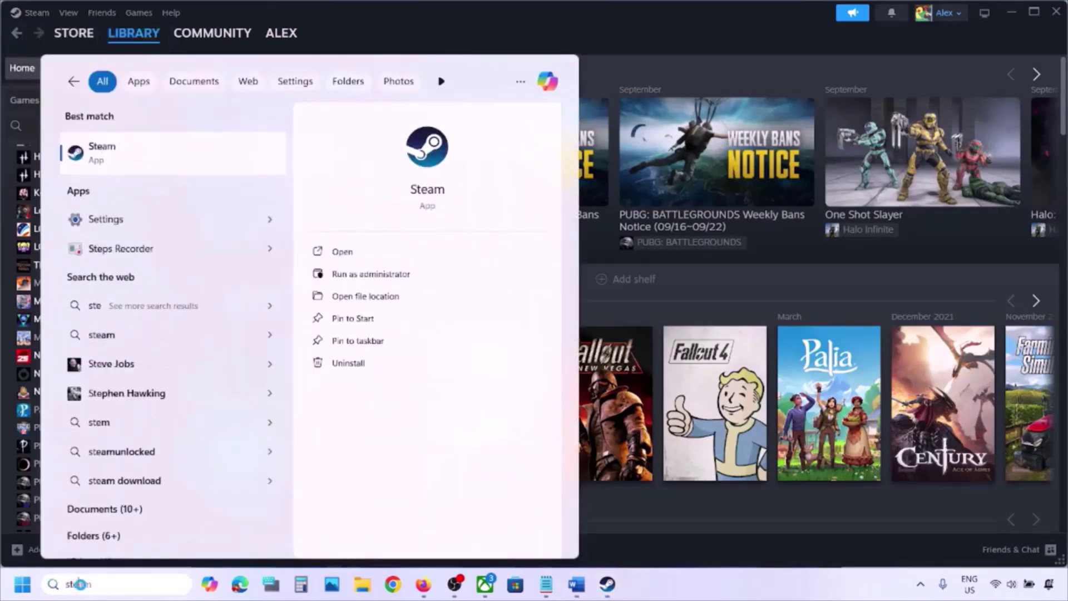
right_click(146, 138)
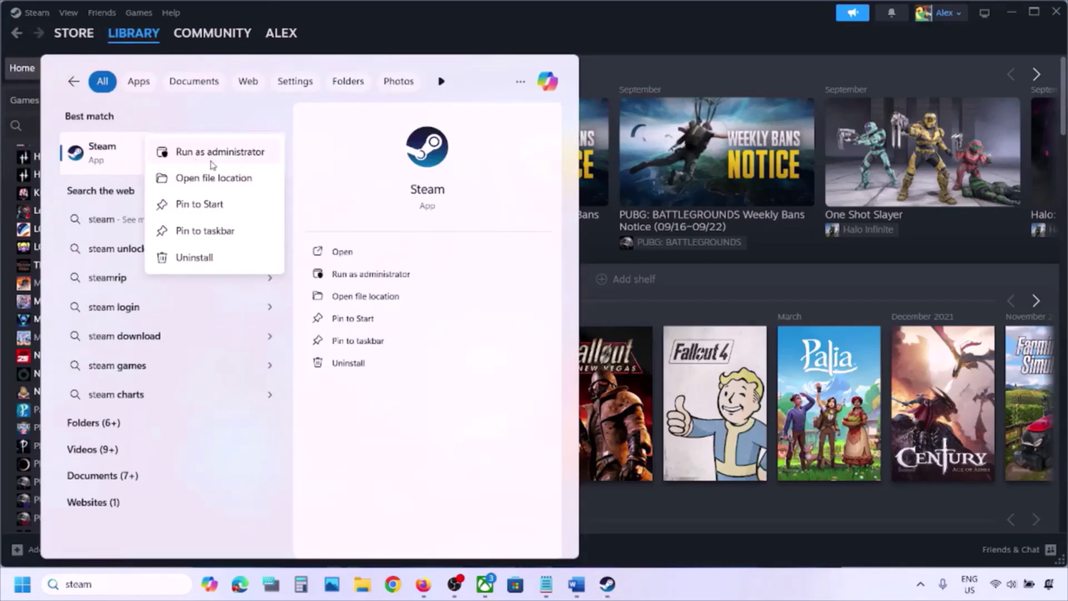
click(636, 59)
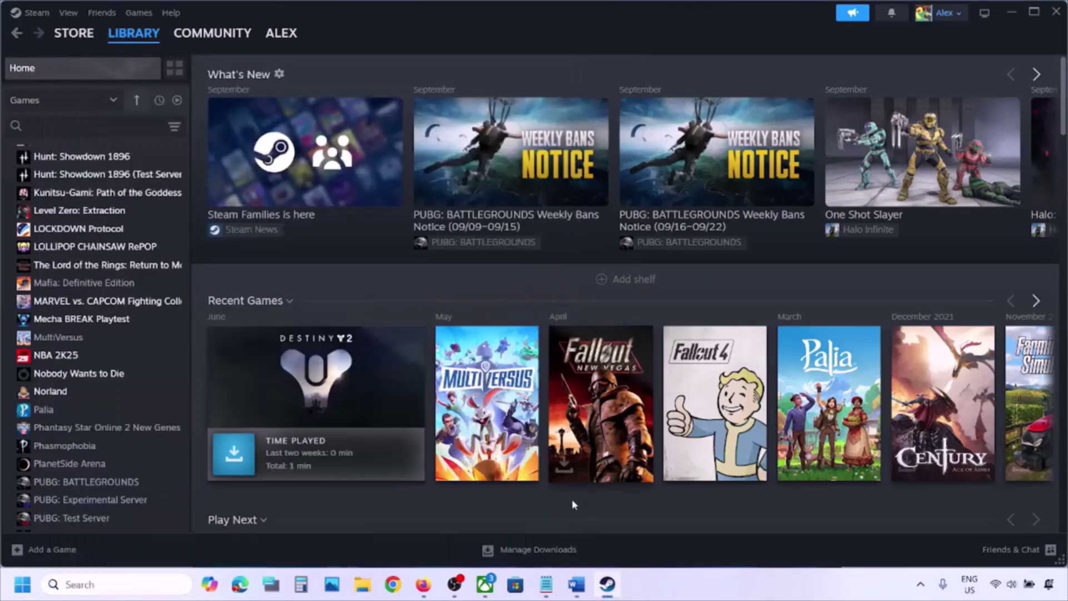
- Return to the Word document and highlight the antivirus exe instruction and "Windows security" in Step 4
click(577, 585)
scroll(366, 363, down, 3)
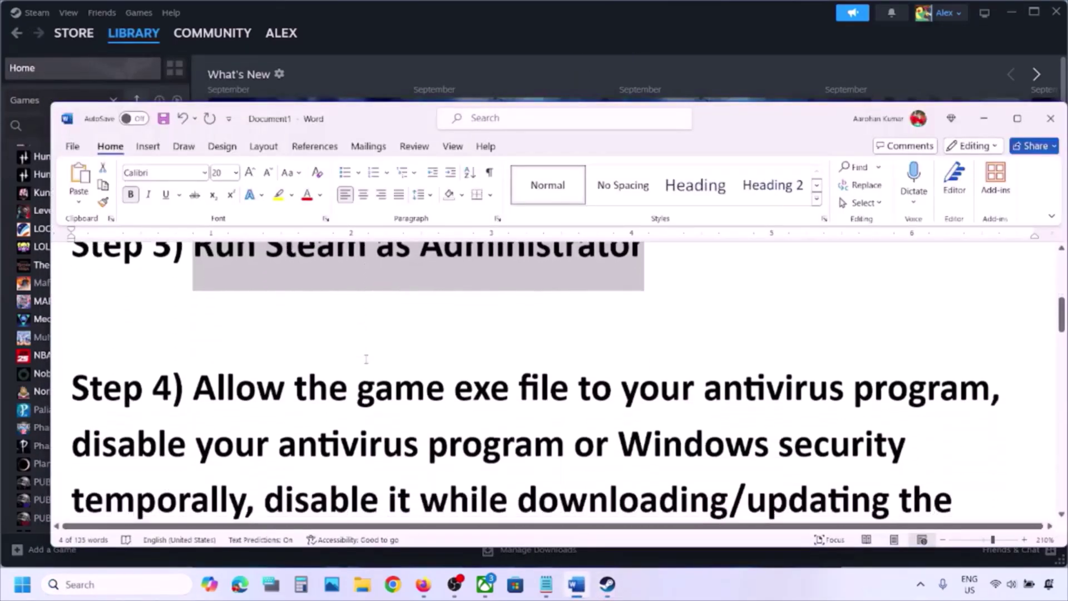
drag(193, 325, 774, 333)
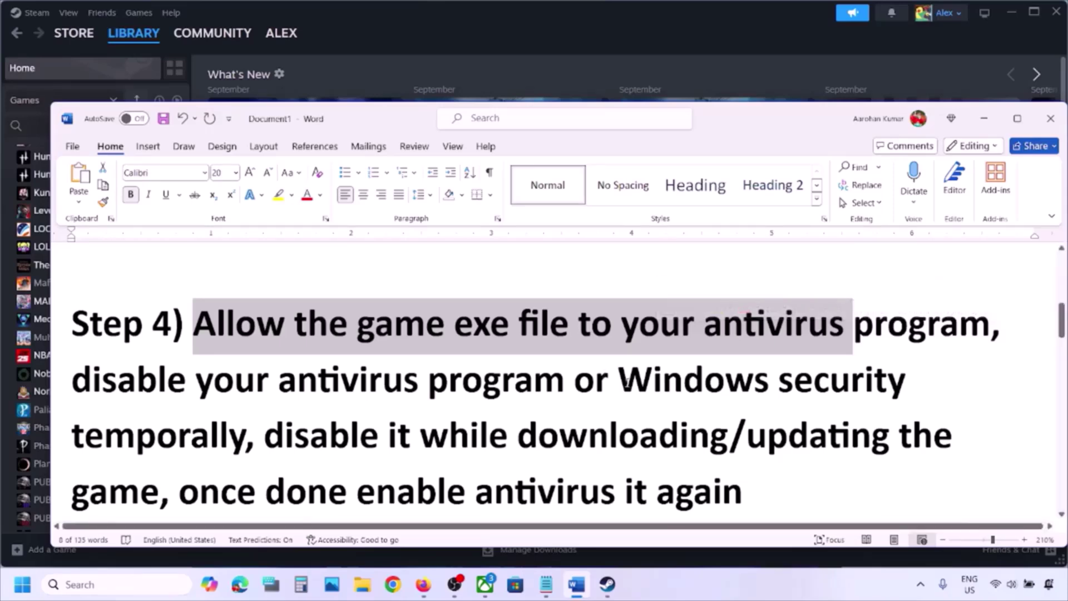
drag(627, 383, 875, 388)
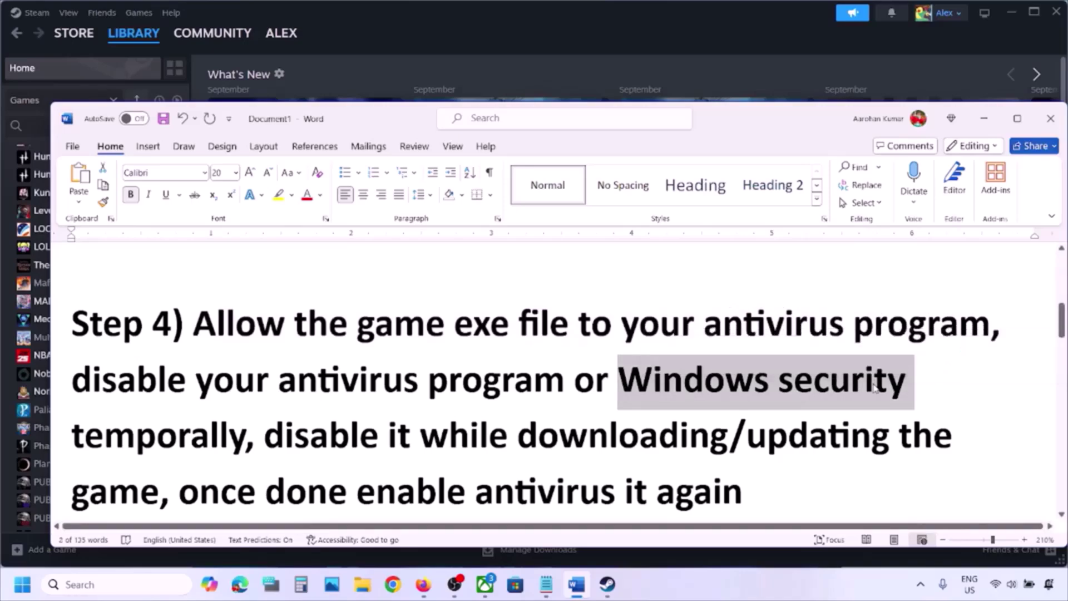
- Open Virus & threat protection from the Windows Security page of Windows Settings
key(super+i)
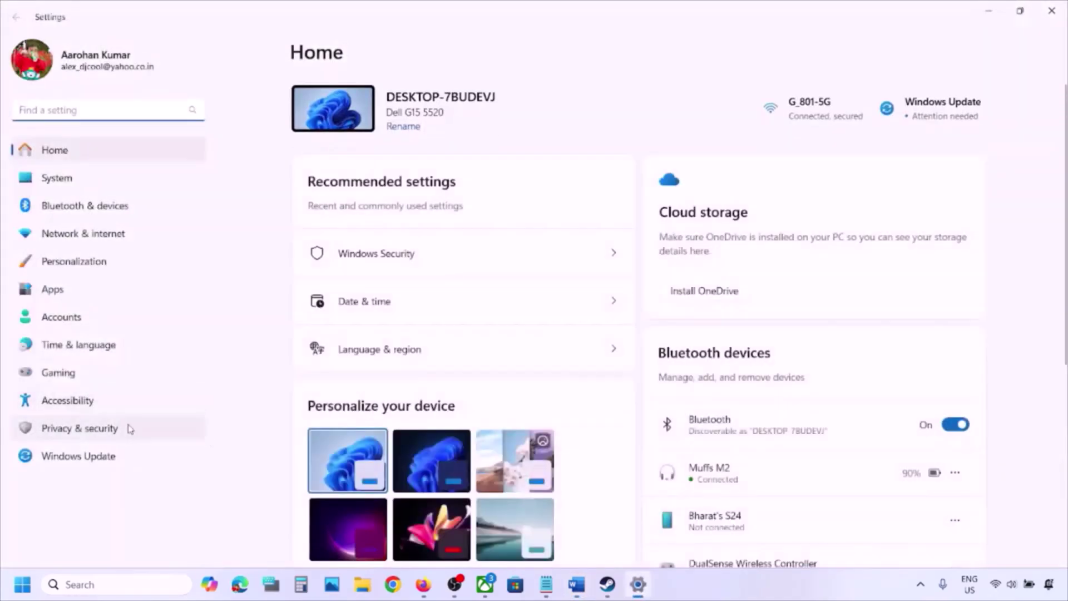
click(122, 430)
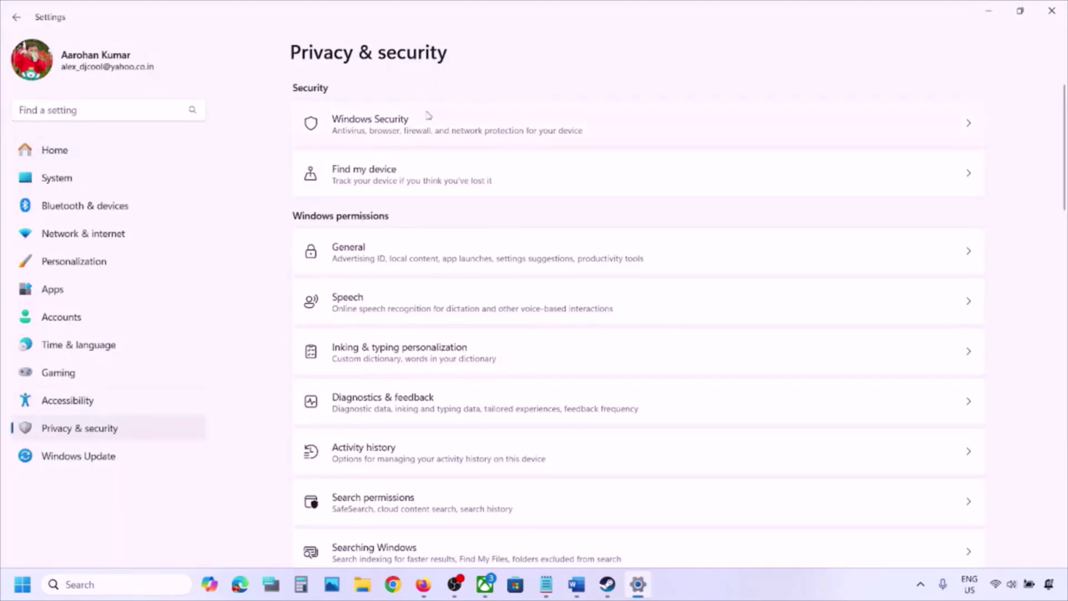
click(415, 138)
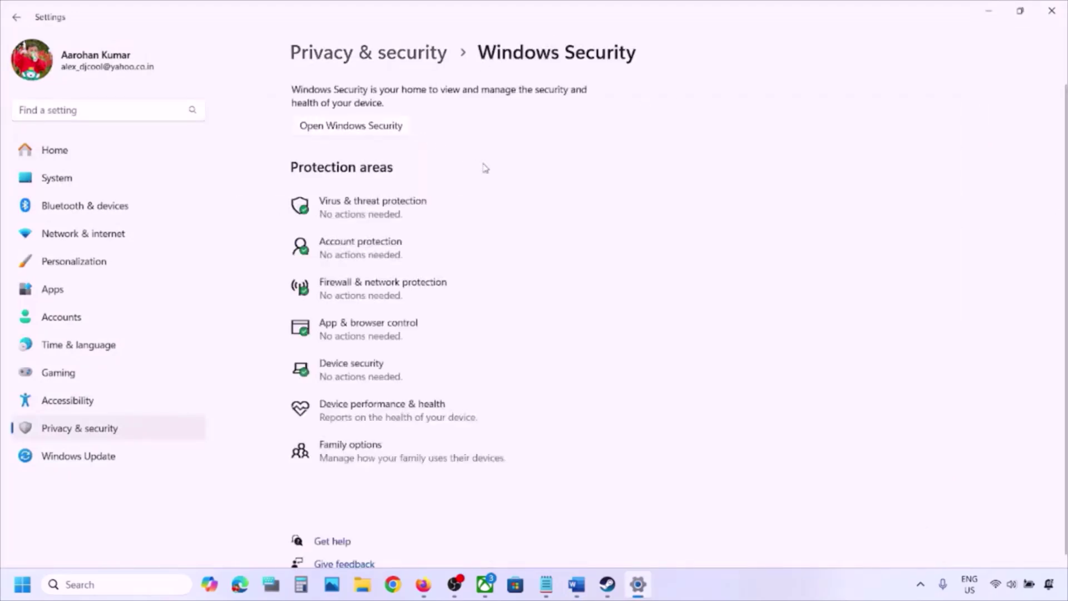
click(384, 211)
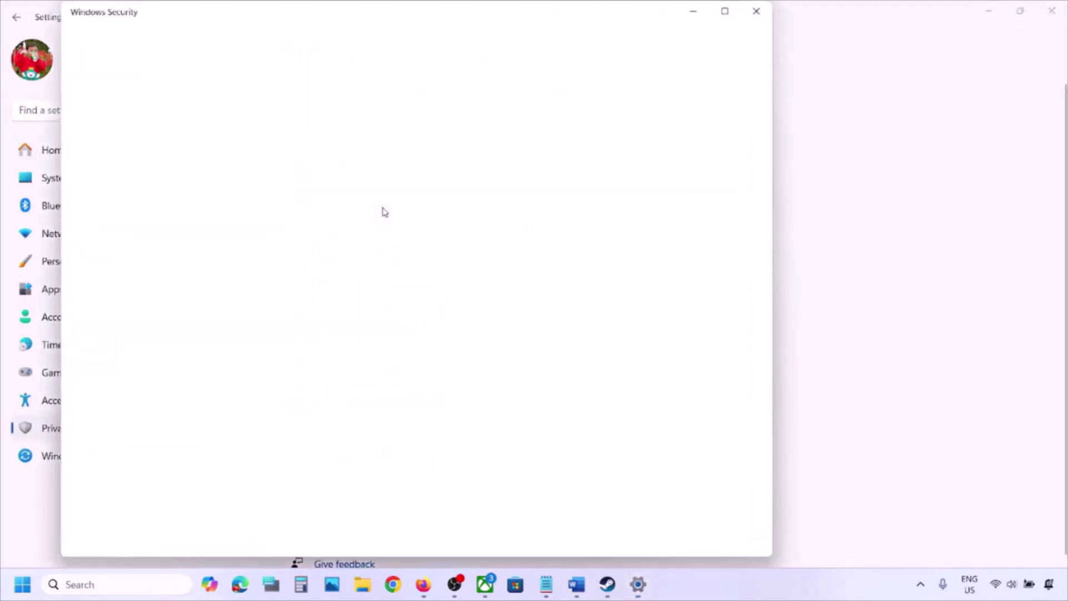
- Open the list of apps allowed through Controlled folder access under Ransomware protection, approving the permission request
scroll(363, 343, down, 5)
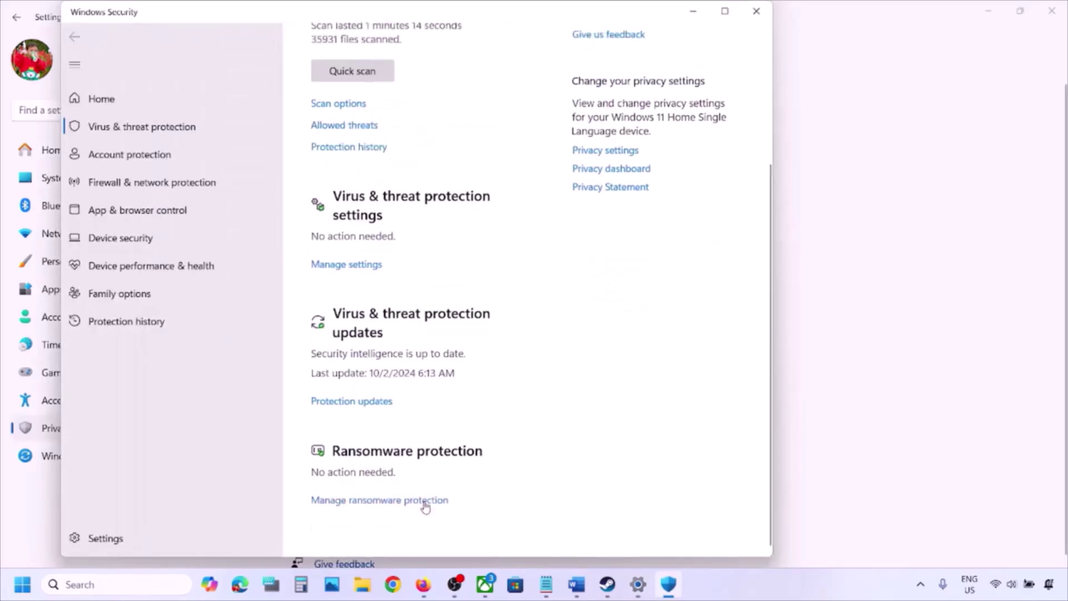
click(397, 502)
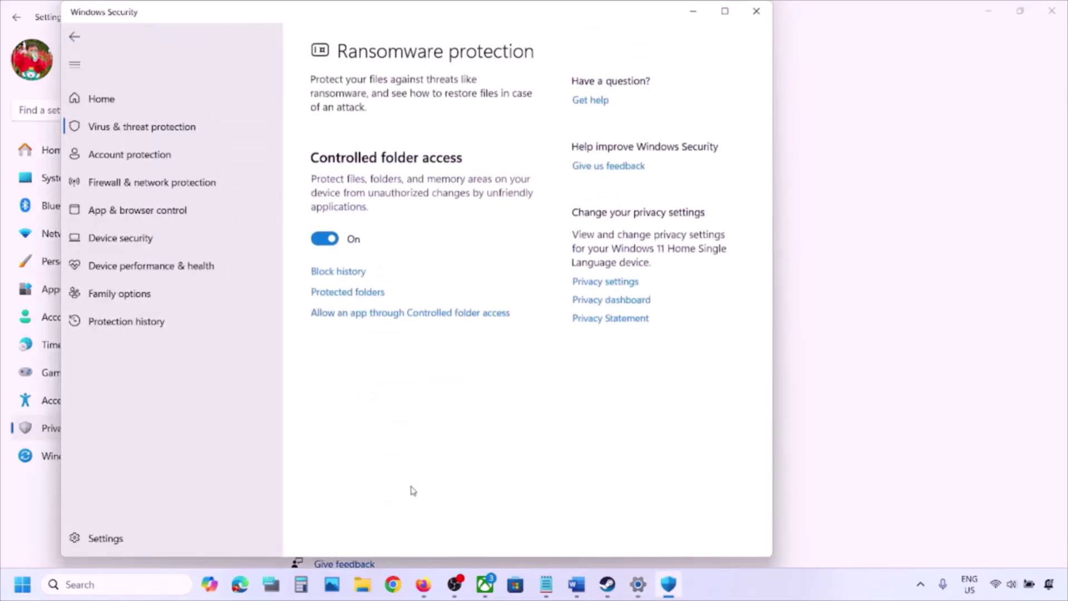
click(407, 313)
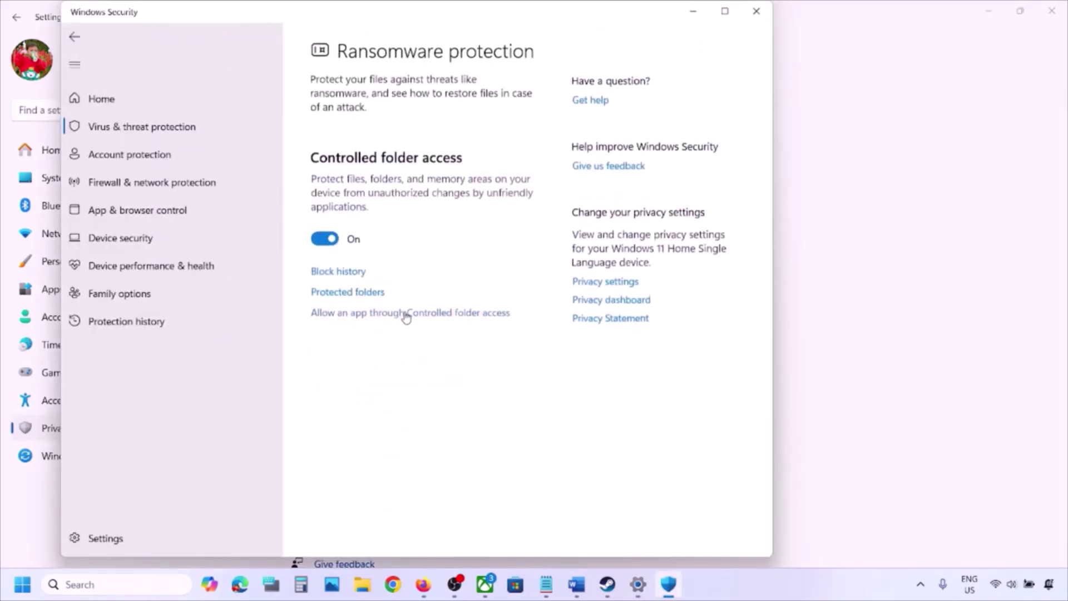
click(467, 410)
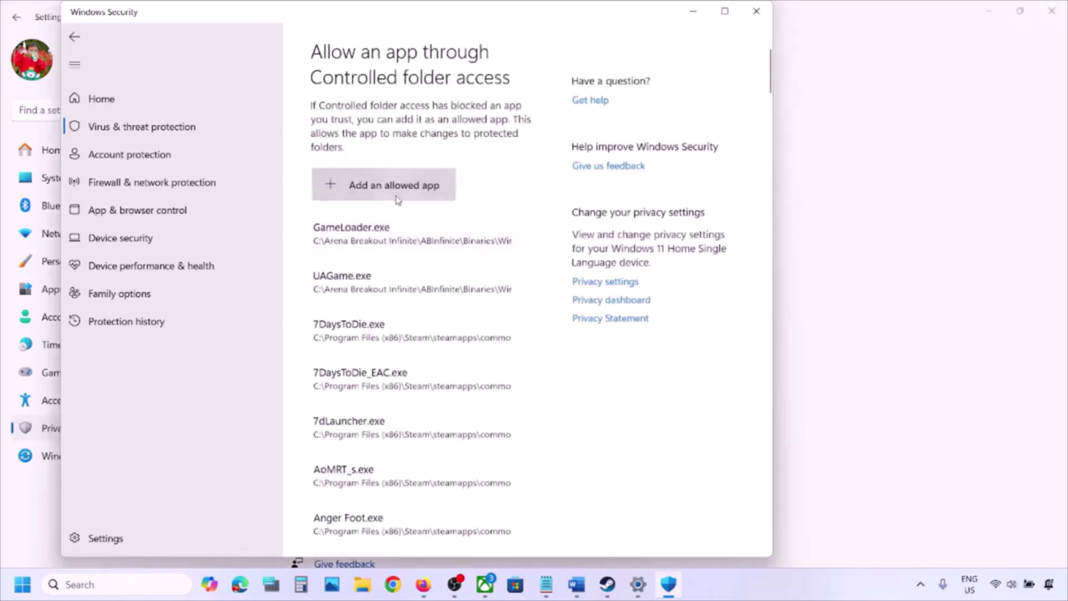
- Start adding an allowed app and browse to the Program Files (x86) folder on drive C
click(398, 200)
click(384, 238)
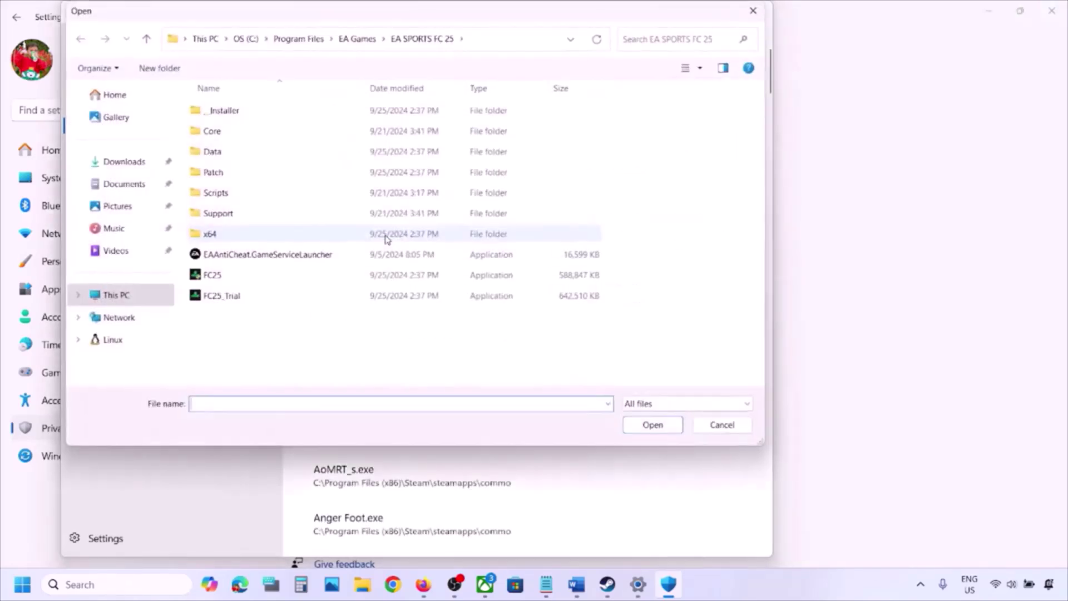
click(114, 295)
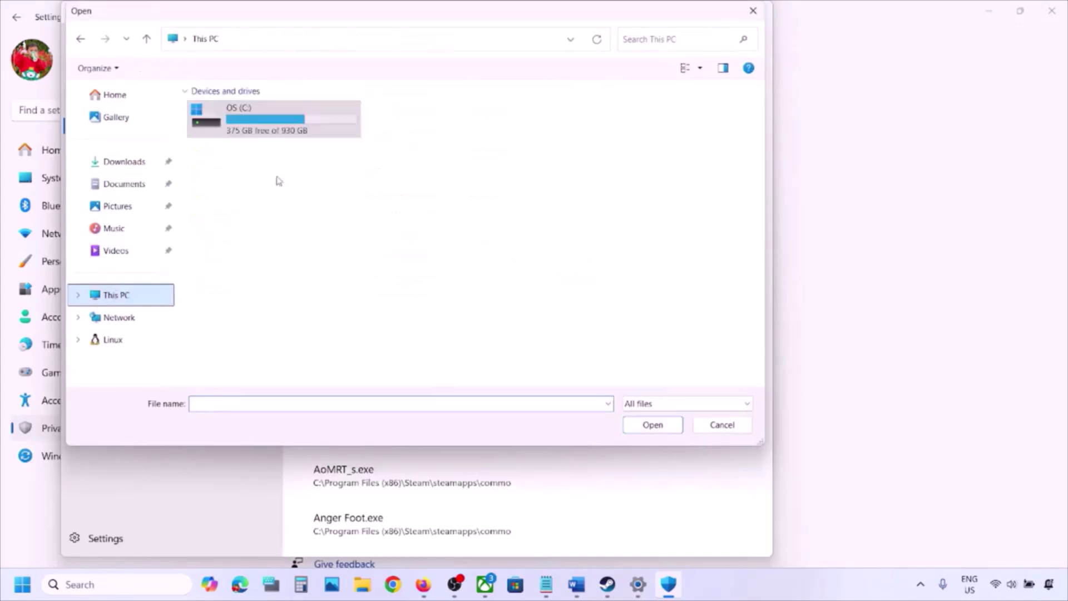
click(255, 135)
double_click(254, 135)
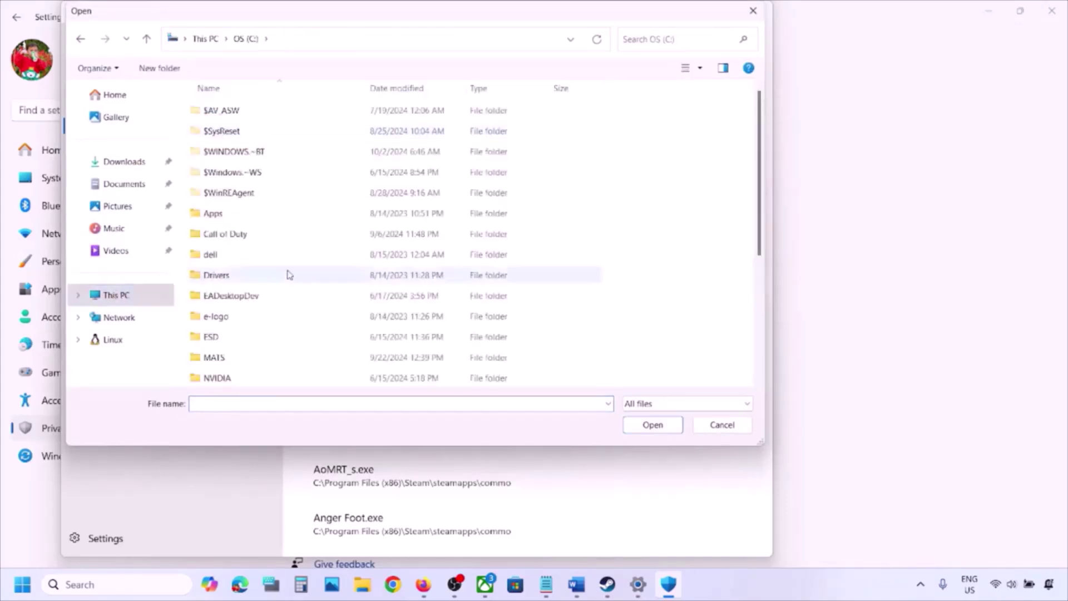
scroll(287, 272, down, 3)
double_click(249, 235)
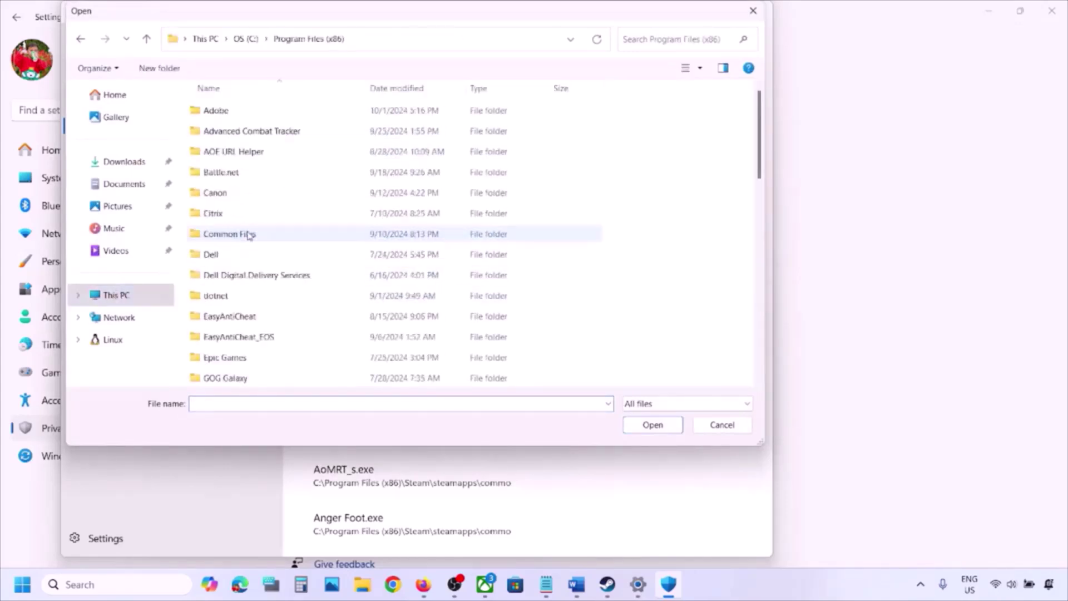
- Browse into Steam's steamapps folder to locate the game files, and cancel the file selection
scroll(251, 233, down, 4)
scroll(263, 259, down, 2)
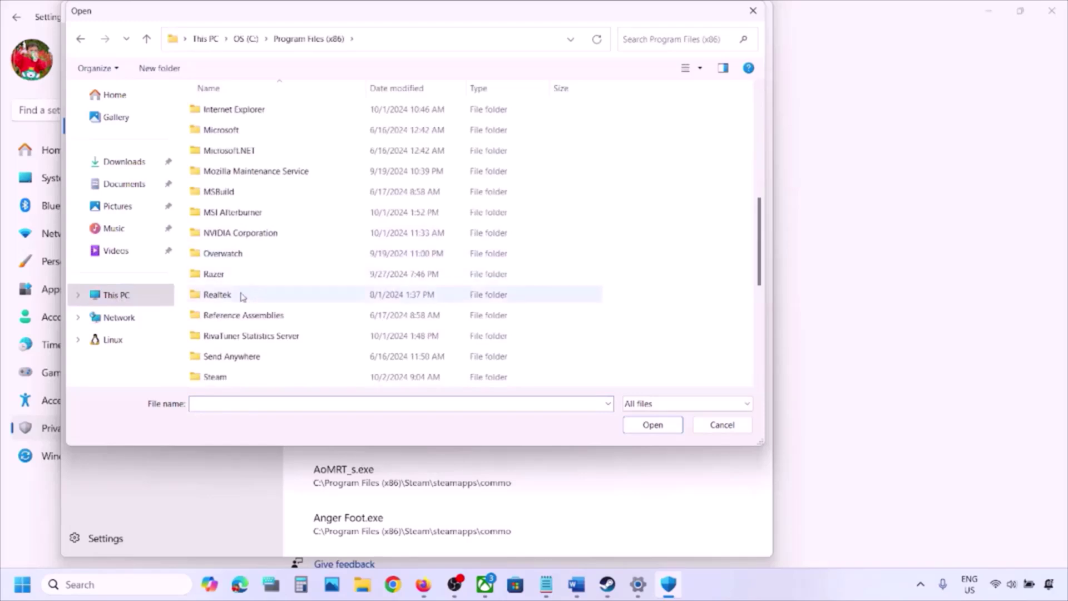
scroll(239, 292, down, 3)
double_click(224, 195)
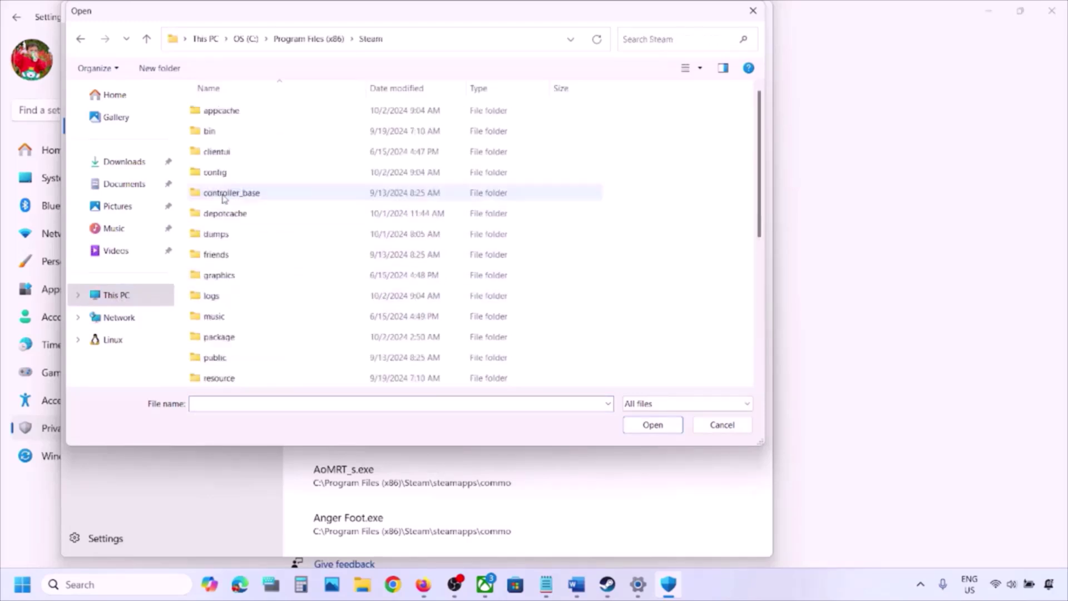
scroll(239, 216, down, 3)
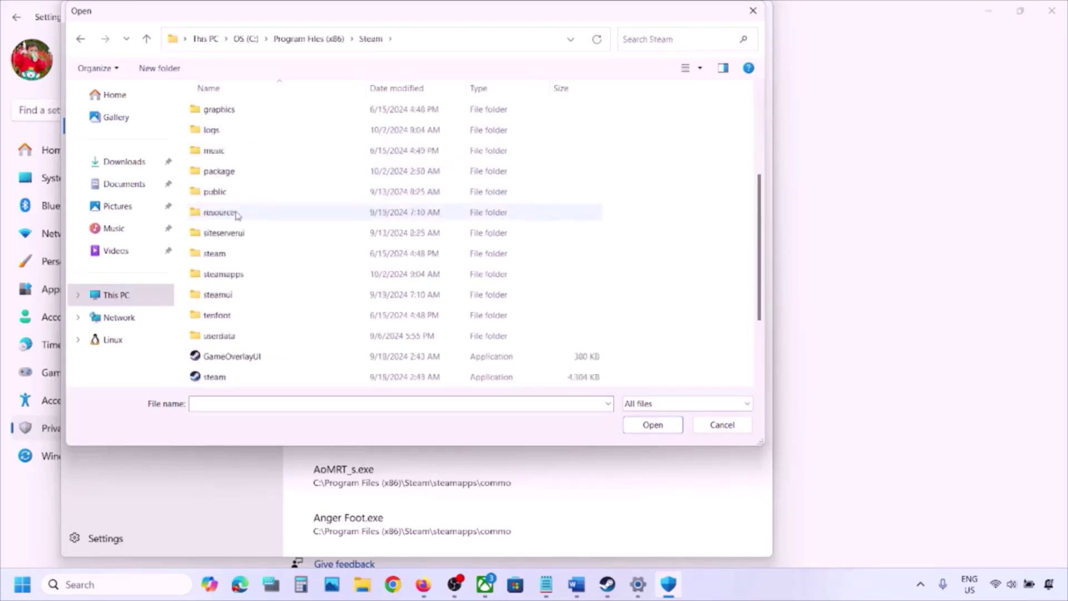
double_click(243, 274)
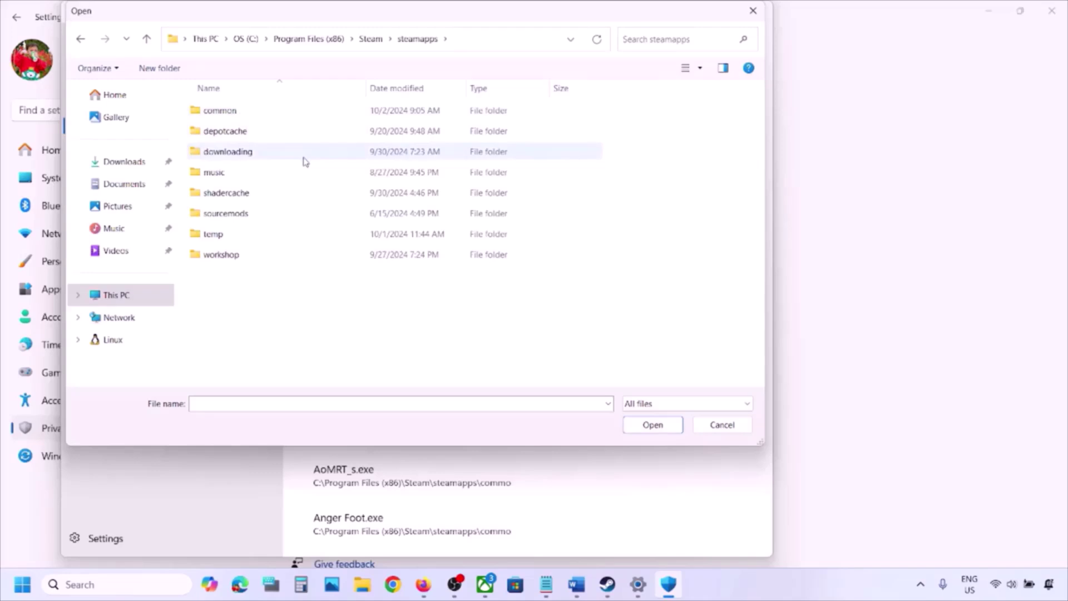
mouse_move(304, 161)
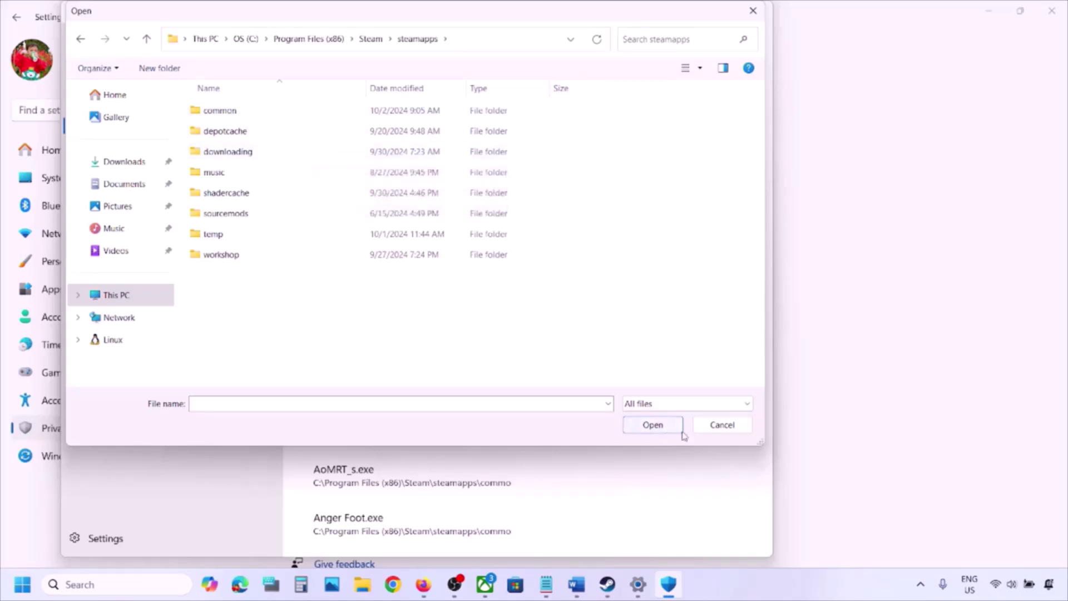
click(722, 425)
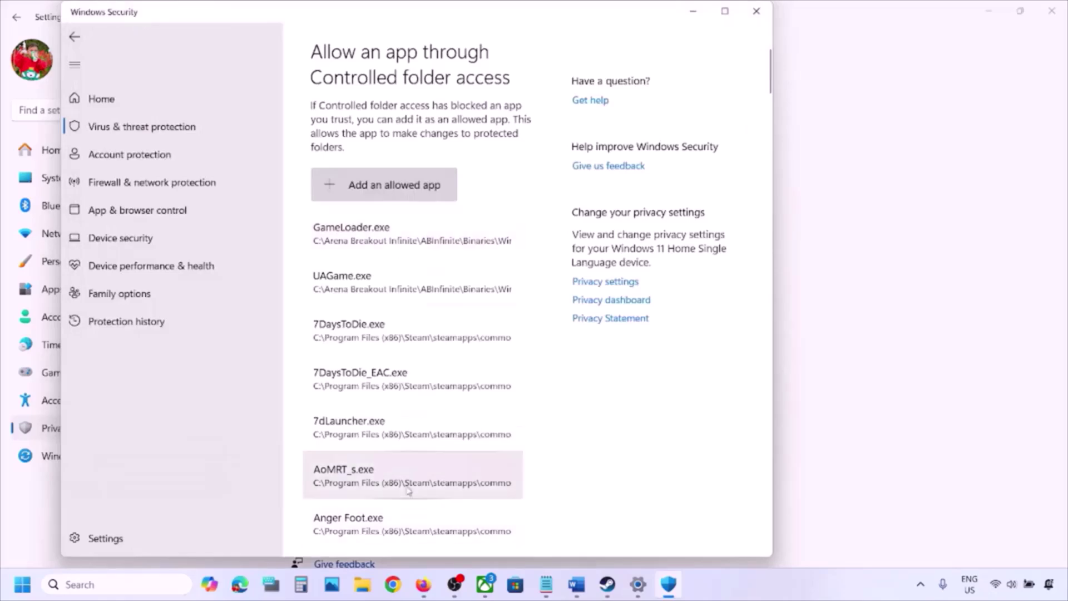
- Open Control Panel and go to its System and Security category
click(106, 585)
text(co)
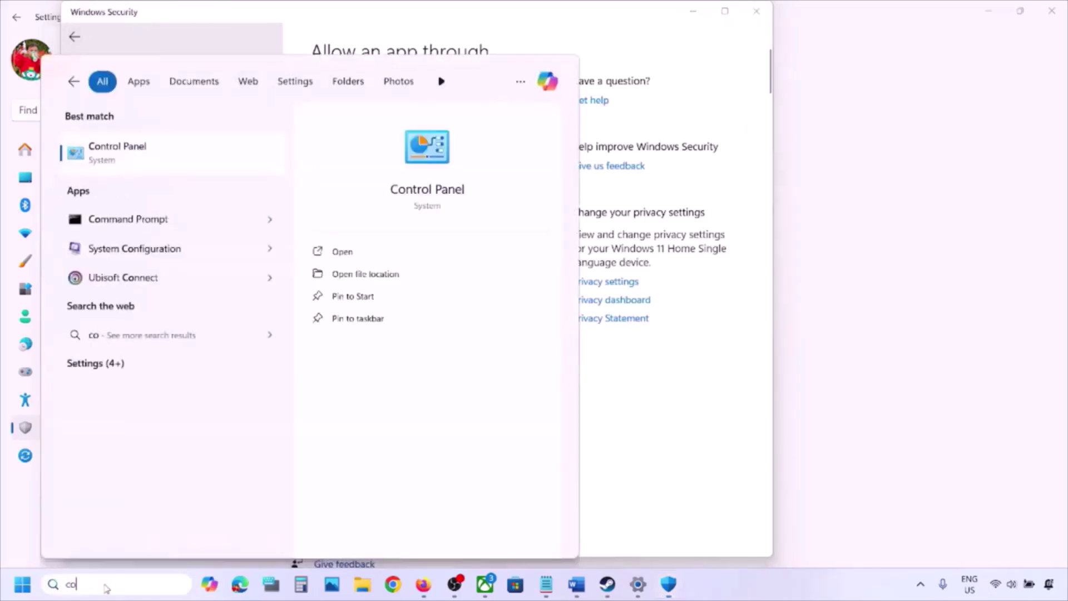
text(ntrol)
key(Return)
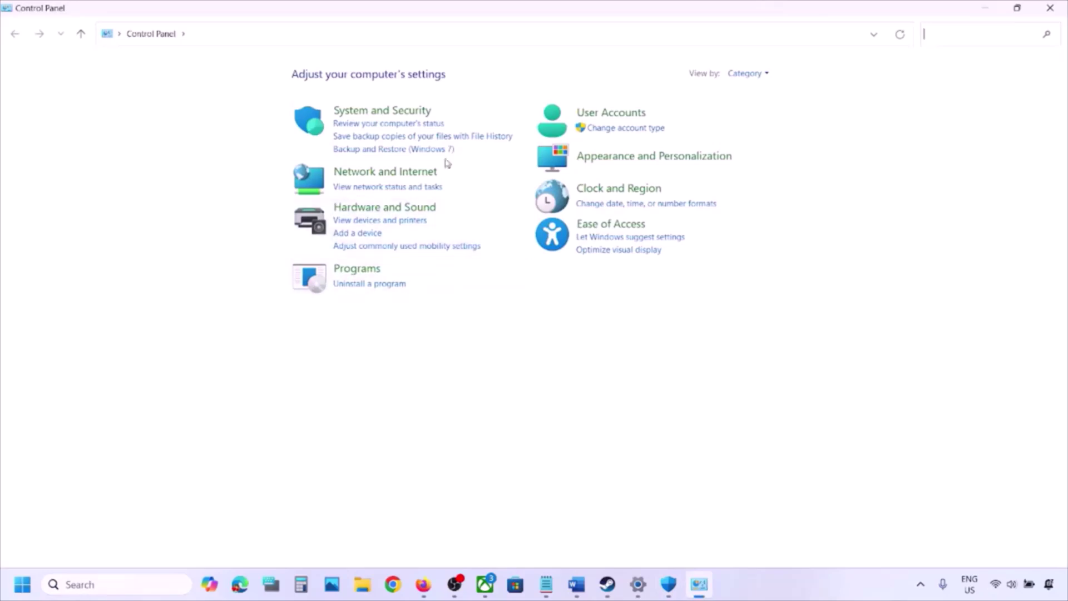
click(400, 113)
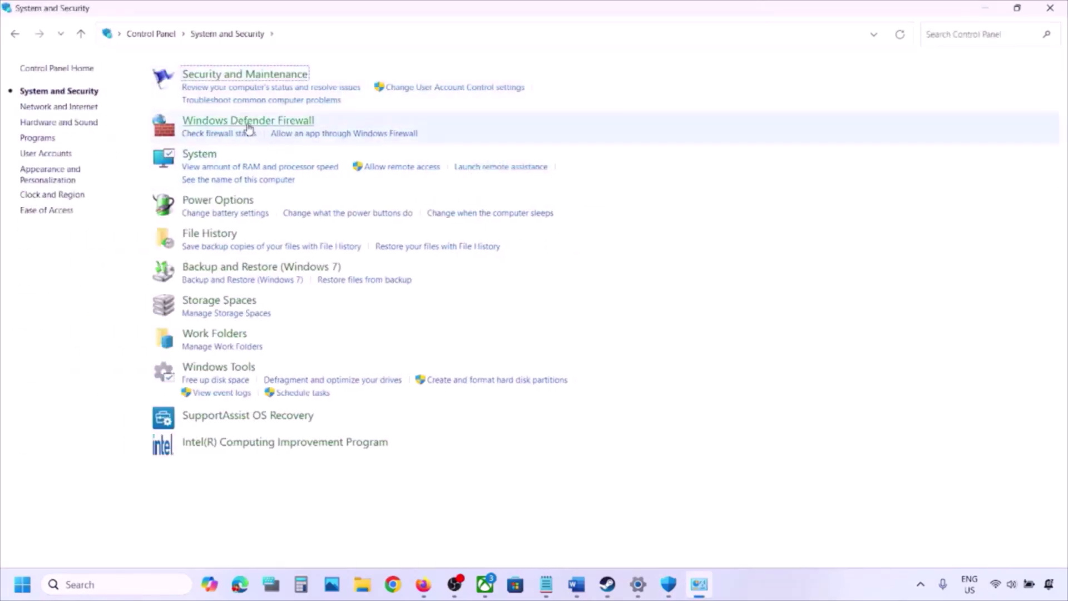
- Open the list of apps allowed through Windows Defender Firewall and unlock its settings for changes
click(245, 123)
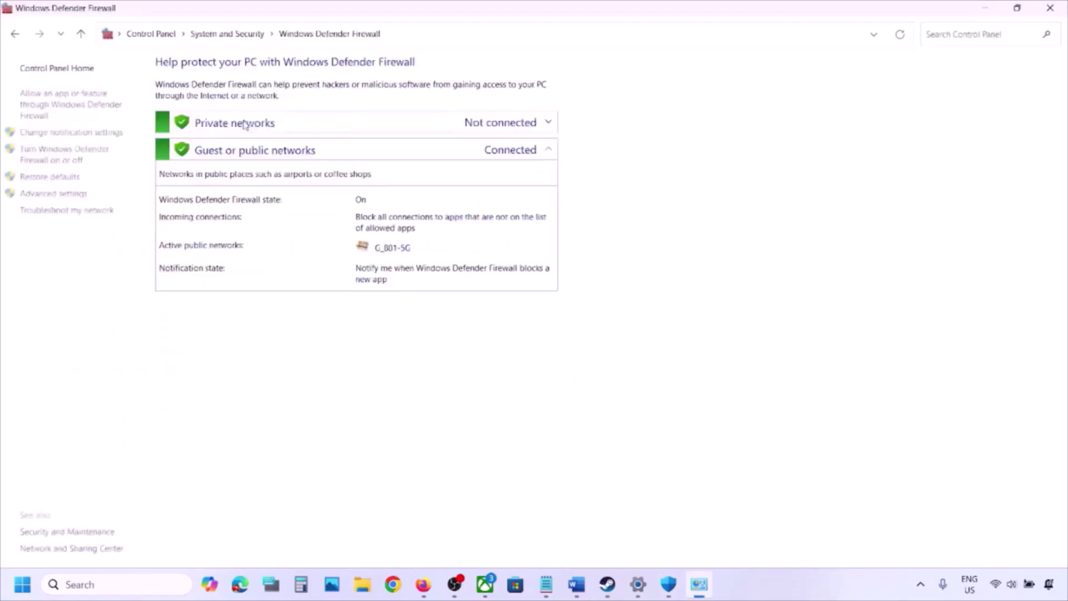
click(91, 107)
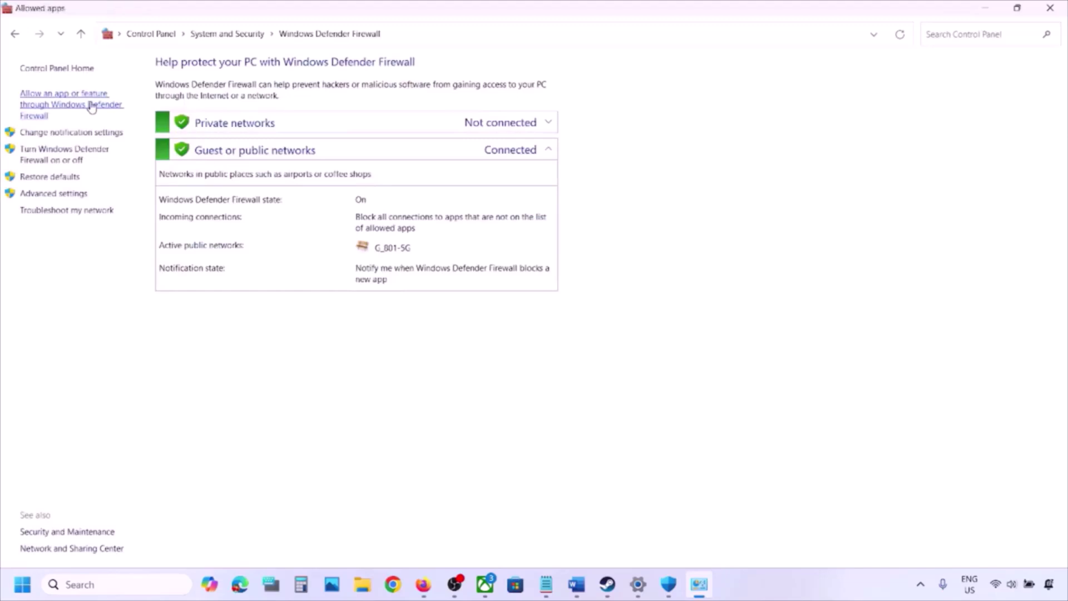
click(670, 110)
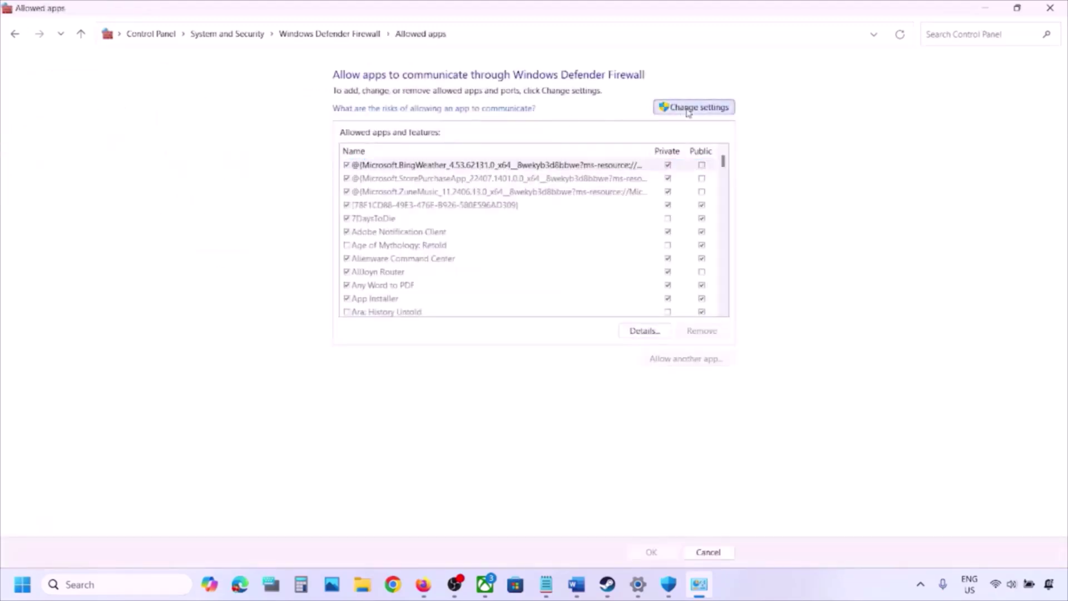
- Start allowing another app through the firewall, browse to This PC, and cancel the addition, closing Control Panel
click(687, 360)
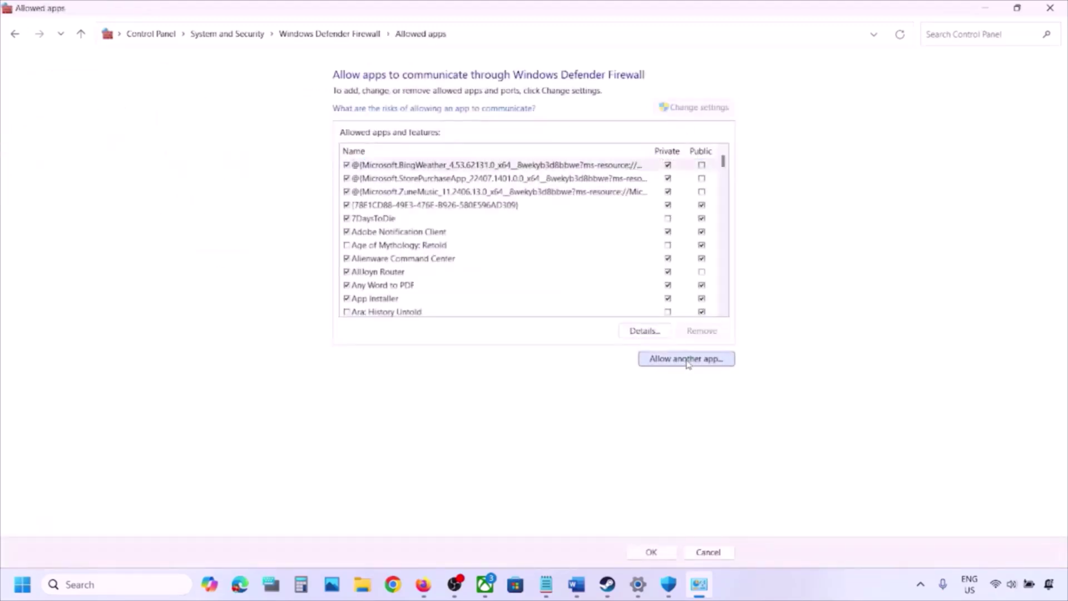
click(625, 360)
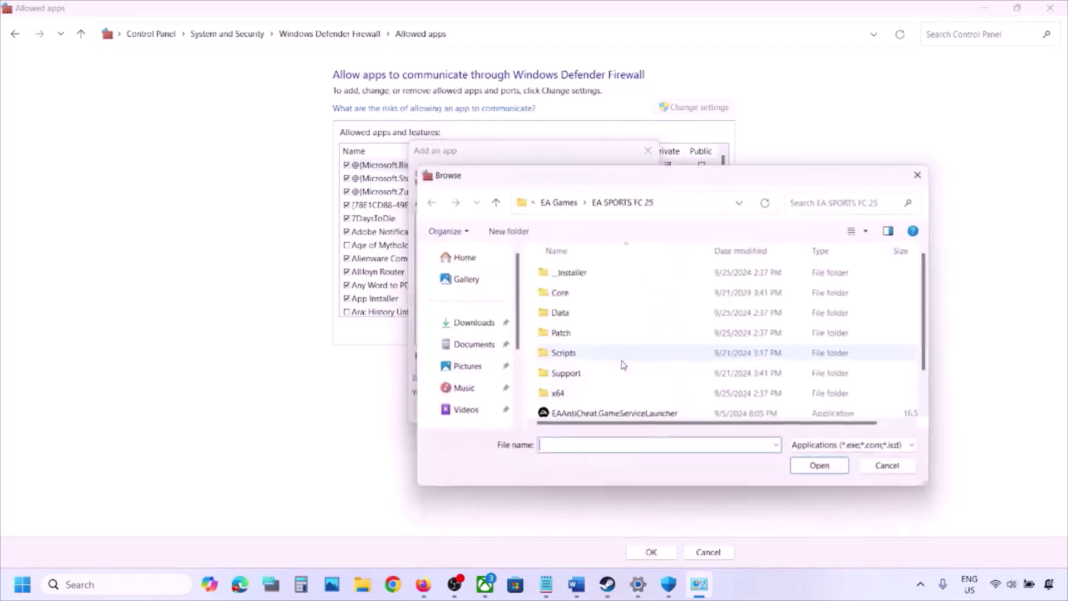
scroll(482, 342, down, 2)
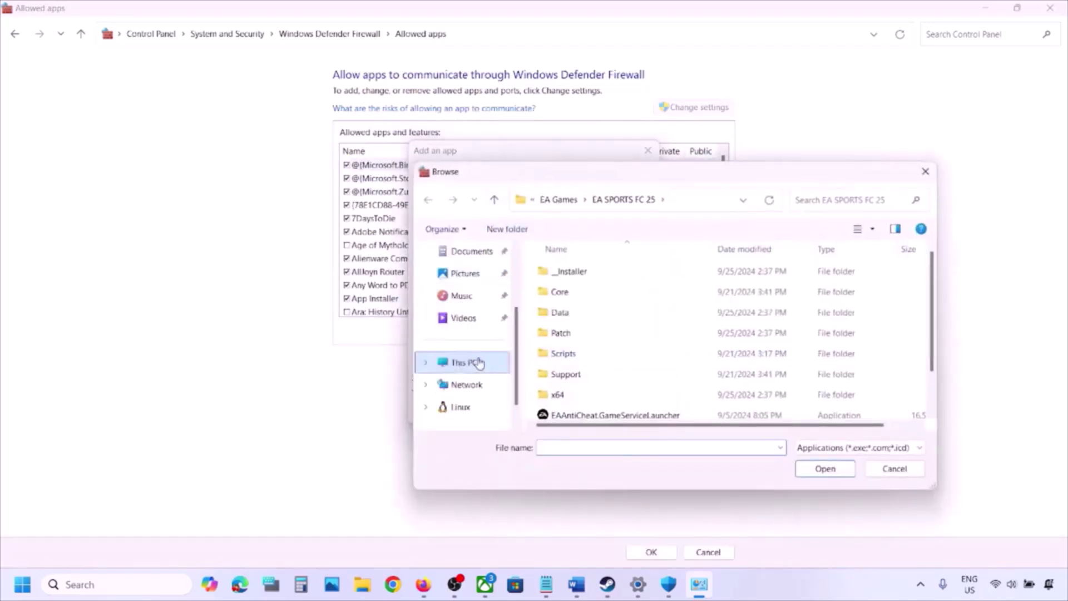
click(473, 362)
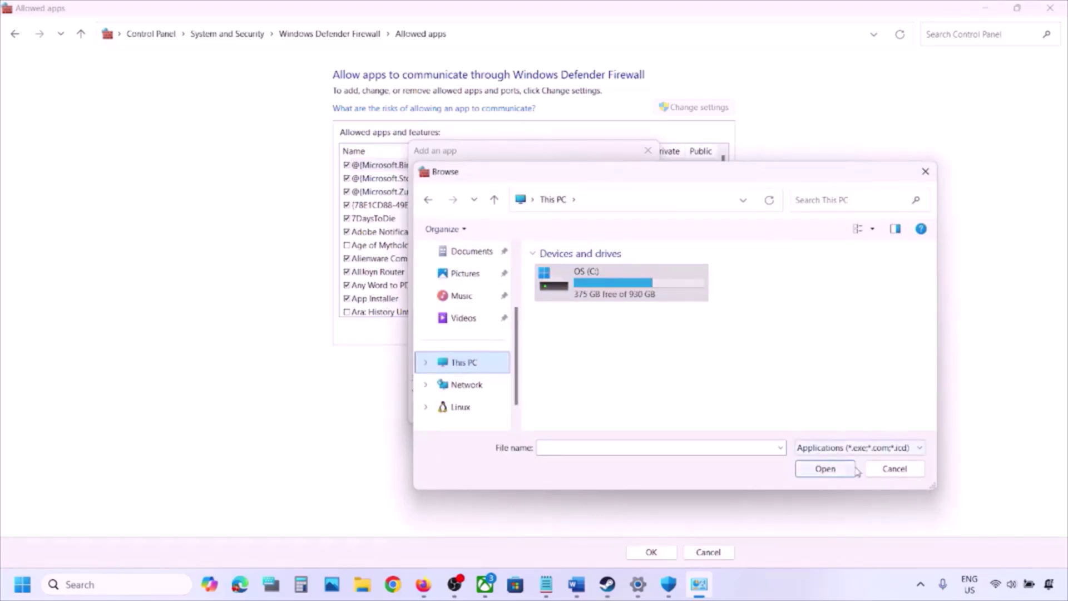
click(894, 468)
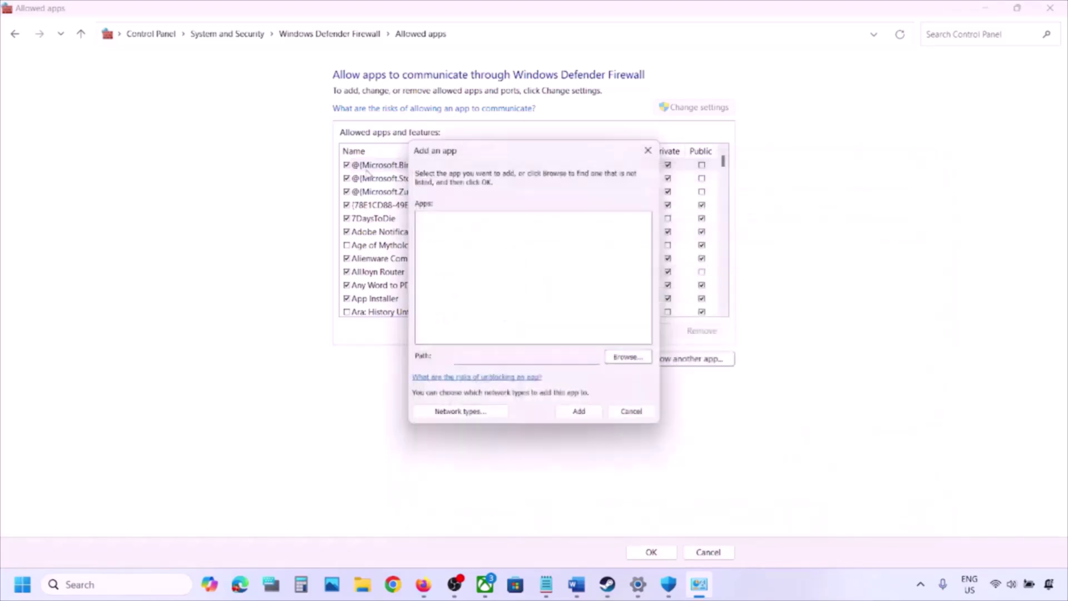
click(648, 150)
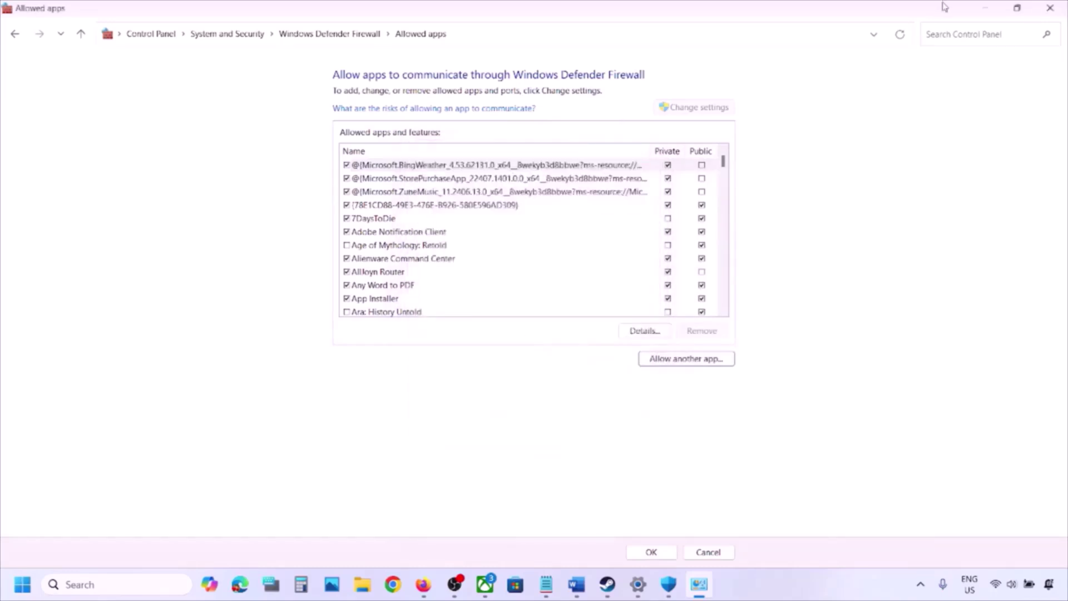
click(1050, 8)
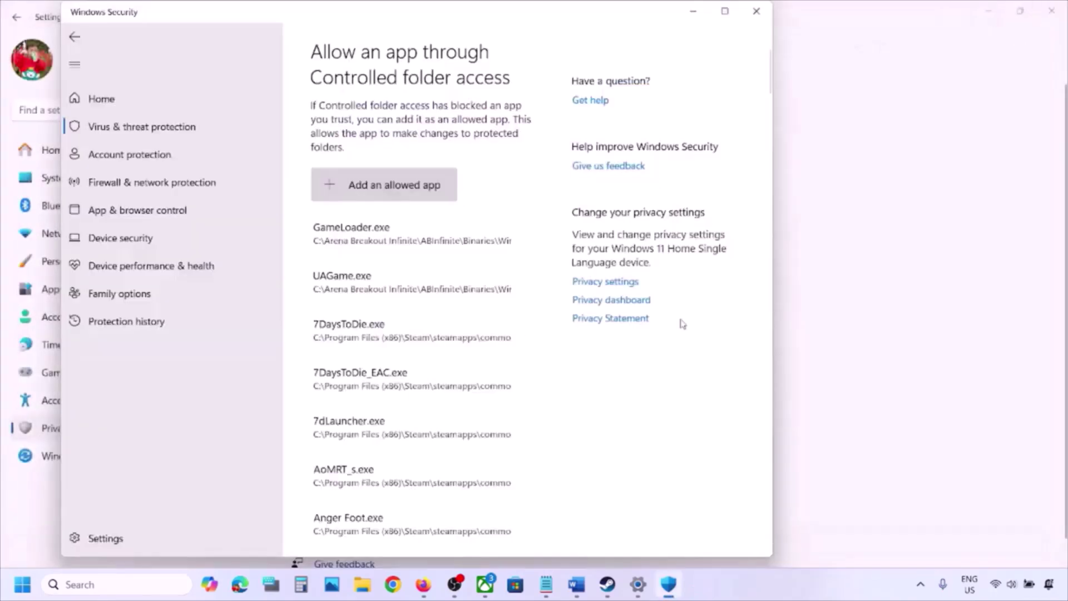
- Switch to the Word document and review the Step 4 antivirus instructions and the Step 5 heading, highlighting "Clear Download Cache"
click(577, 584)
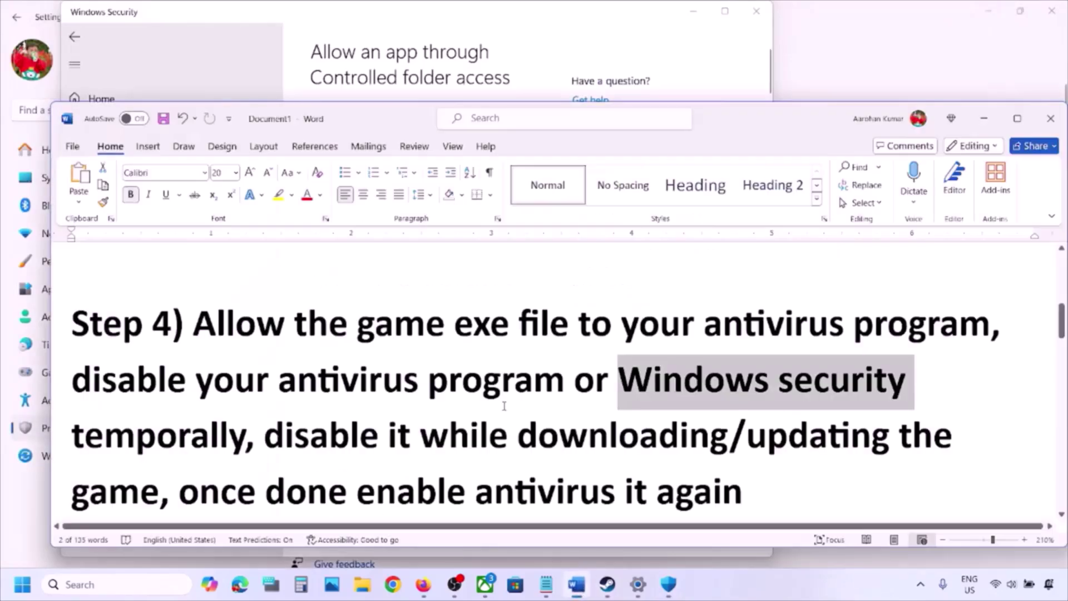
scroll(504, 409, down, 2)
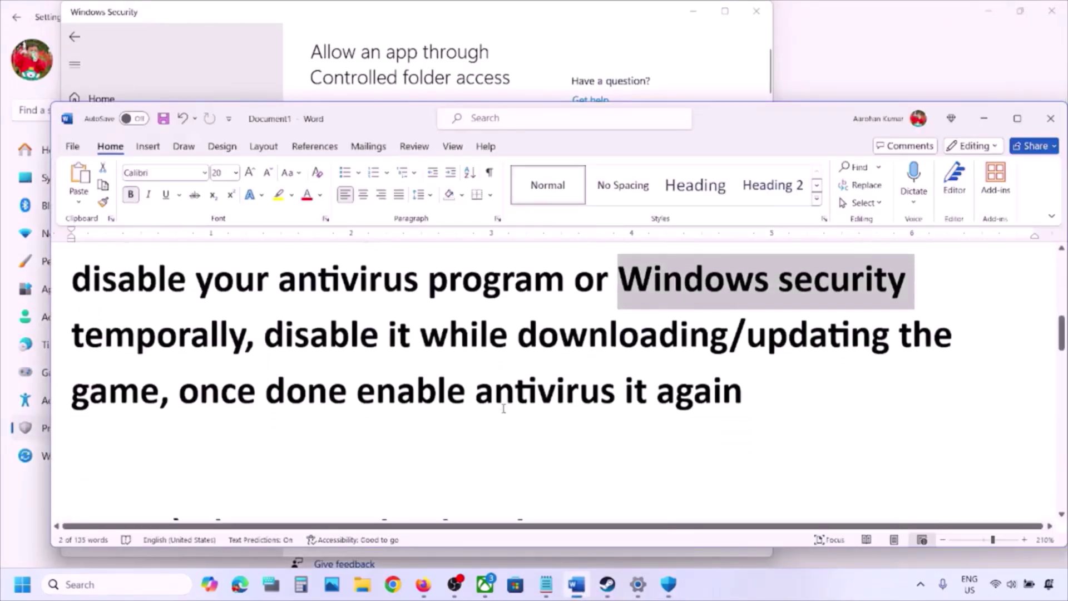
scroll(504, 409, up, 1)
click(489, 370)
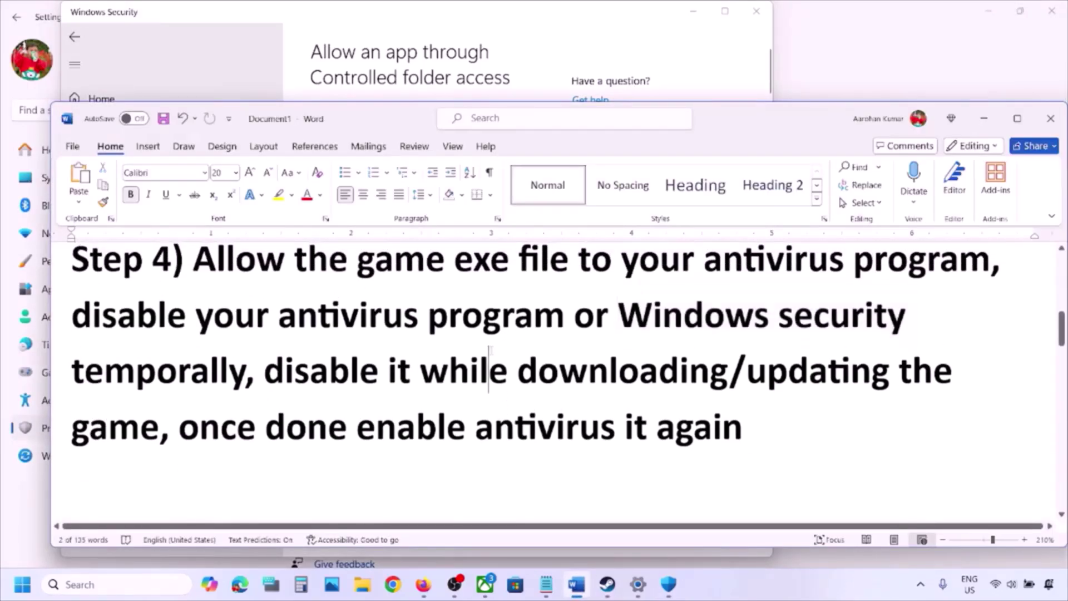
scroll(412, 350, up, 1)
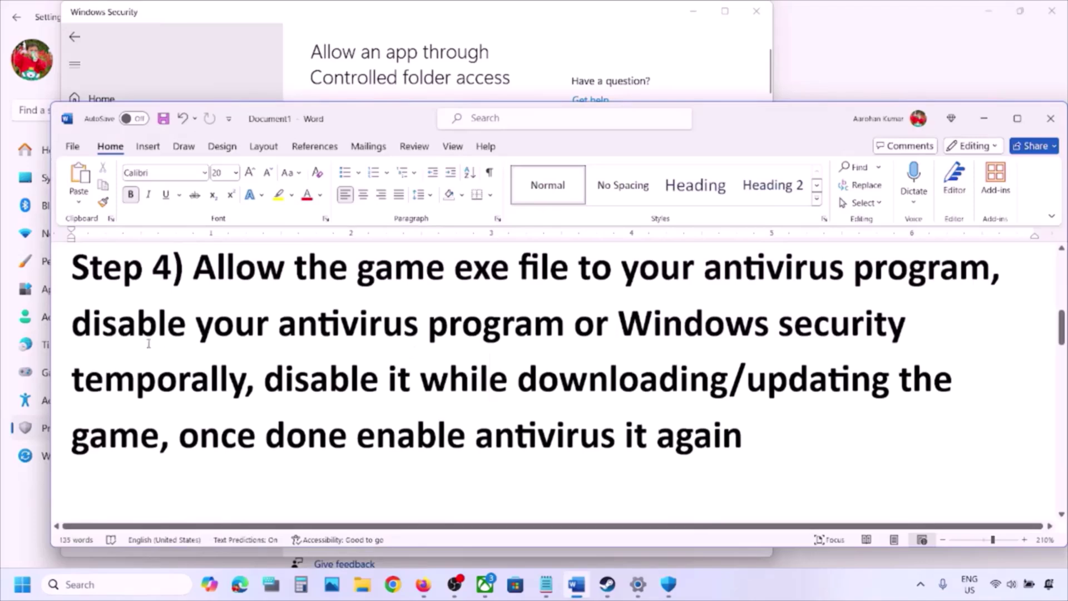
drag(120, 328, 665, 328)
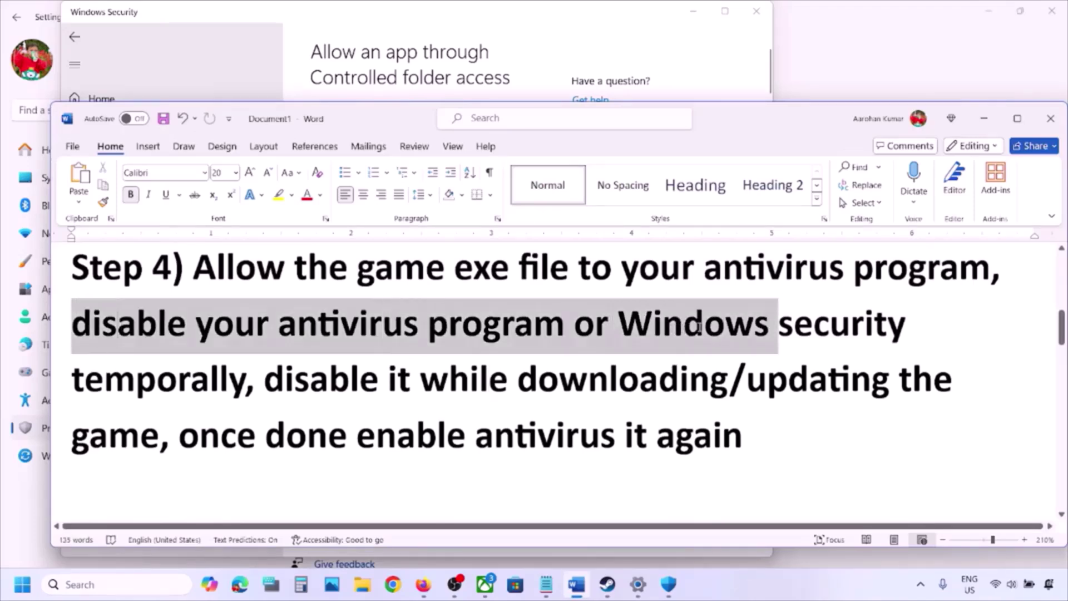
drag(737, 327, 237, 390)
click(310, 378)
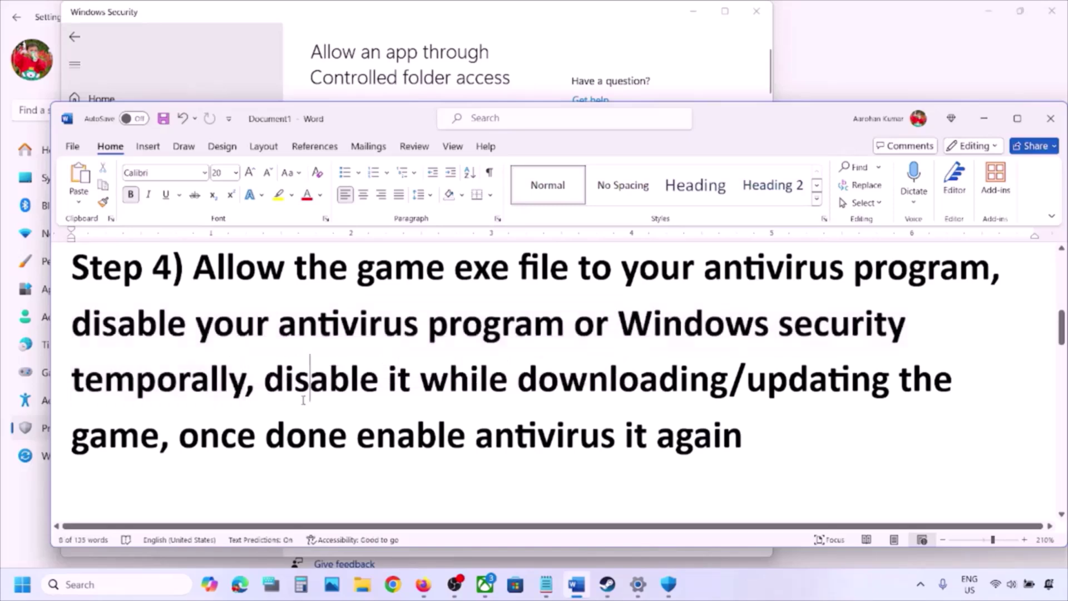
drag(543, 371, 762, 428)
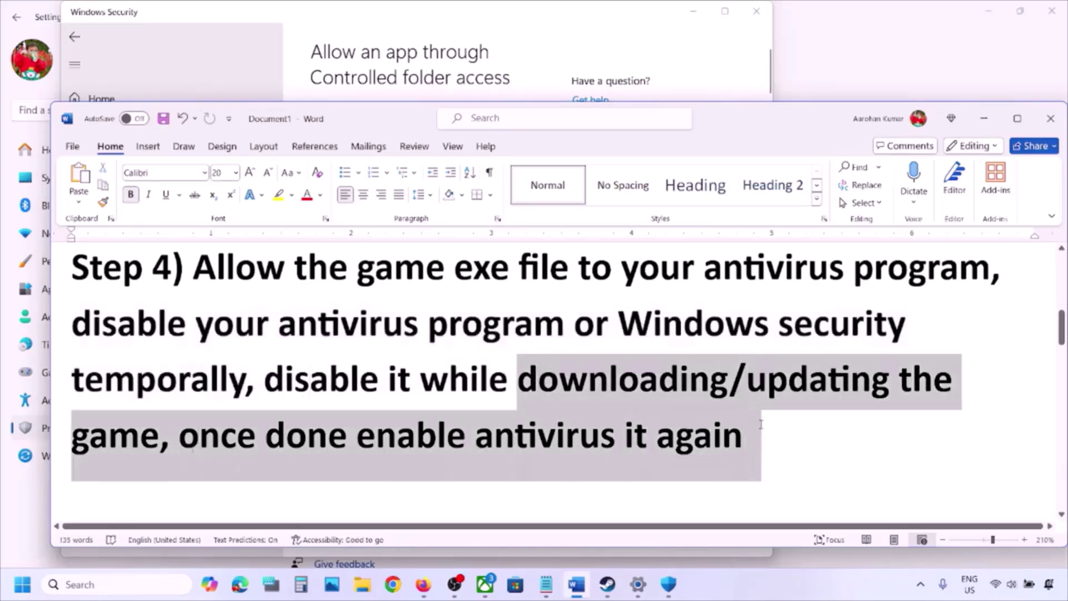
click(584, 451)
scroll(587, 454, down, 5)
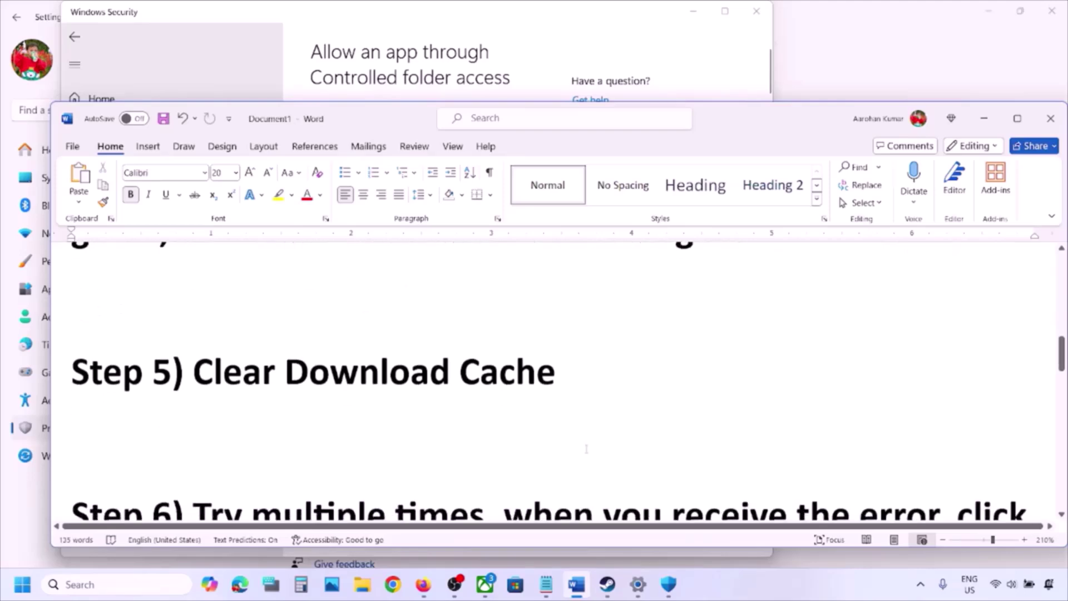
drag(218, 367, 555, 372)
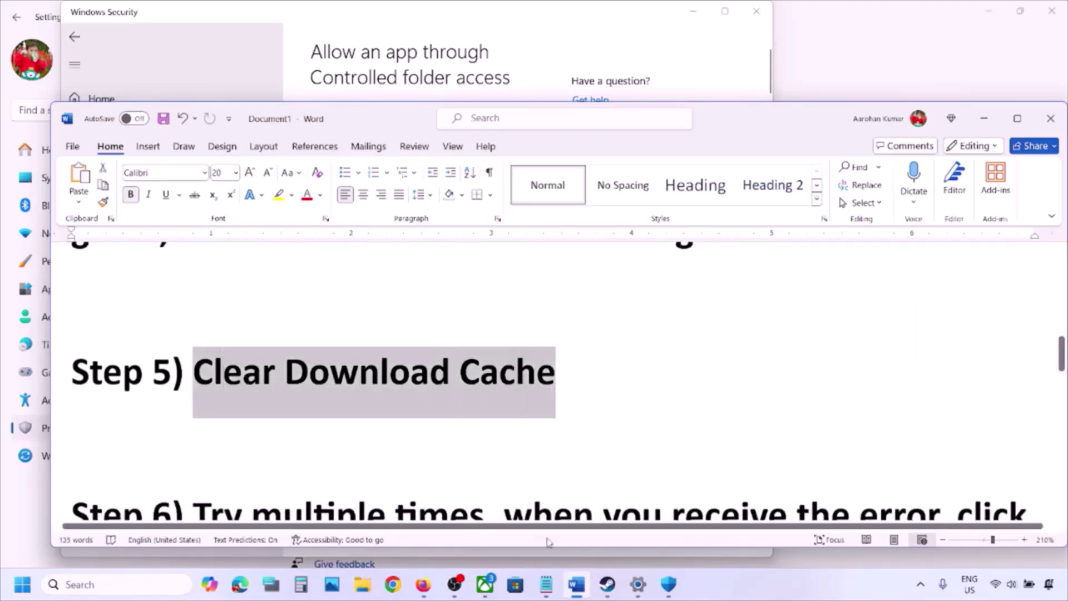
- Switch to Steam and clear the download cache in its Downloads settings, confirming the Steam restart
click(607, 584)
click(36, 12)
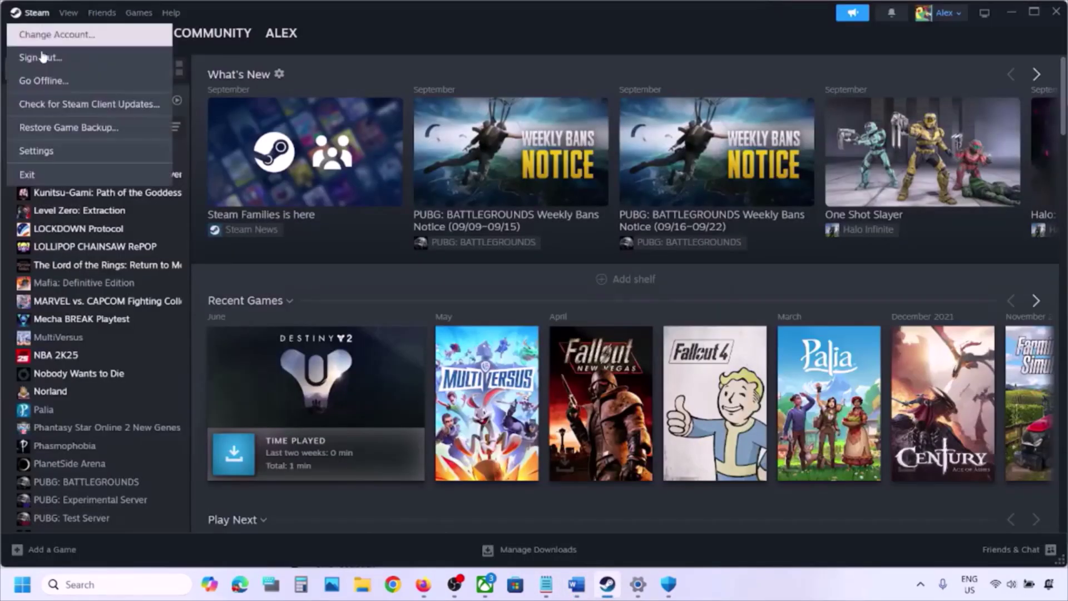
click(57, 160)
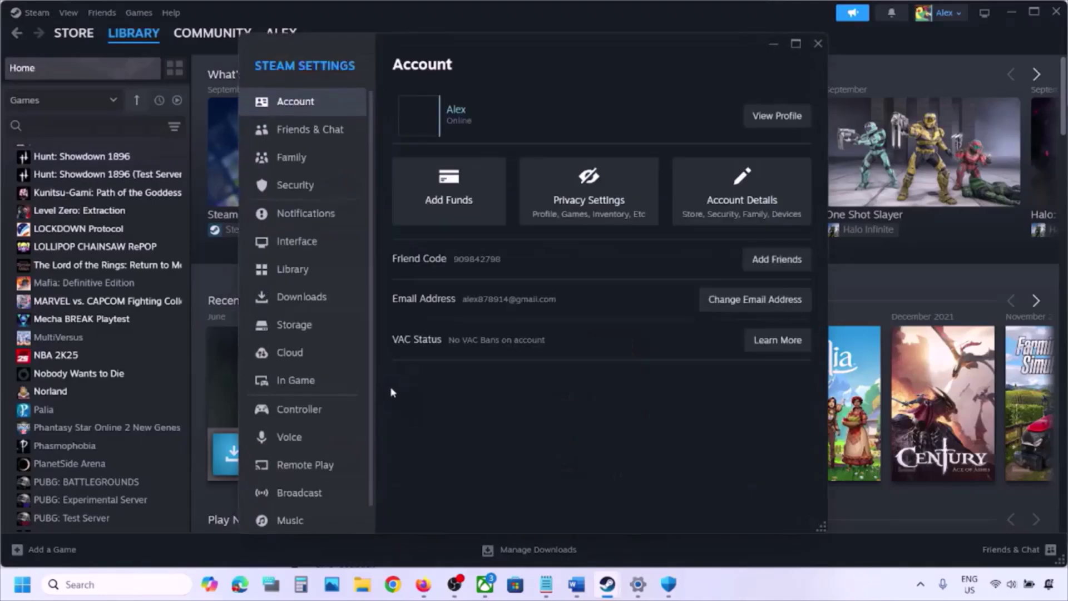
click(315, 306)
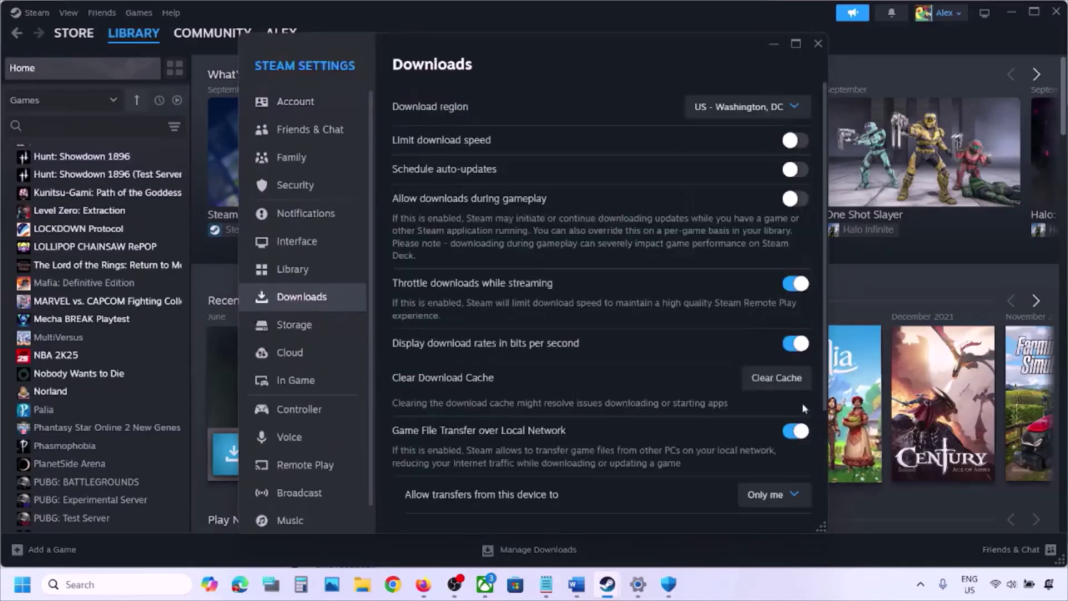
click(778, 378)
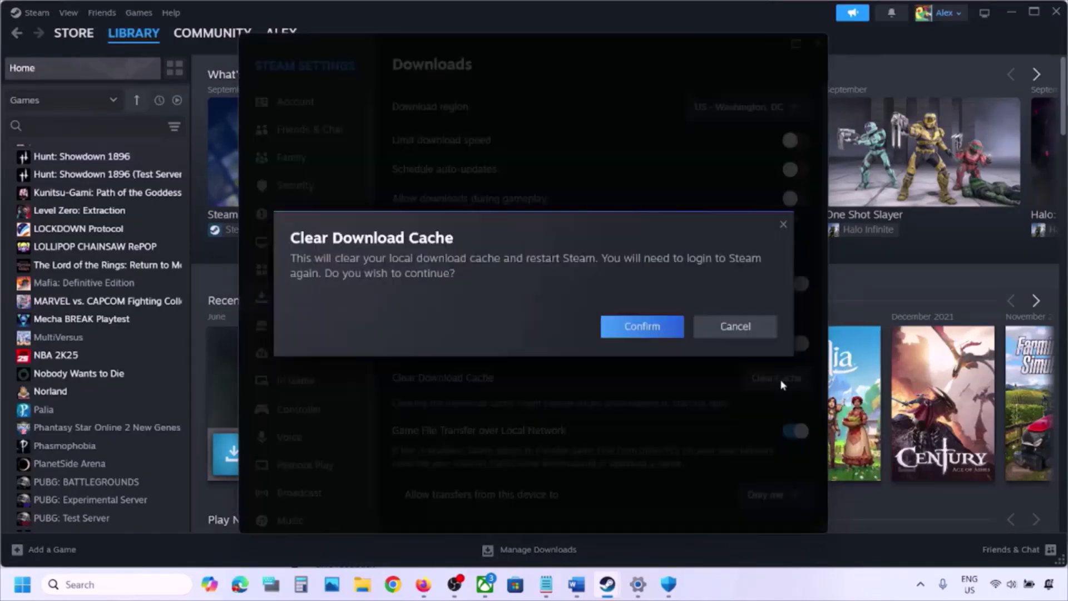
click(630, 327)
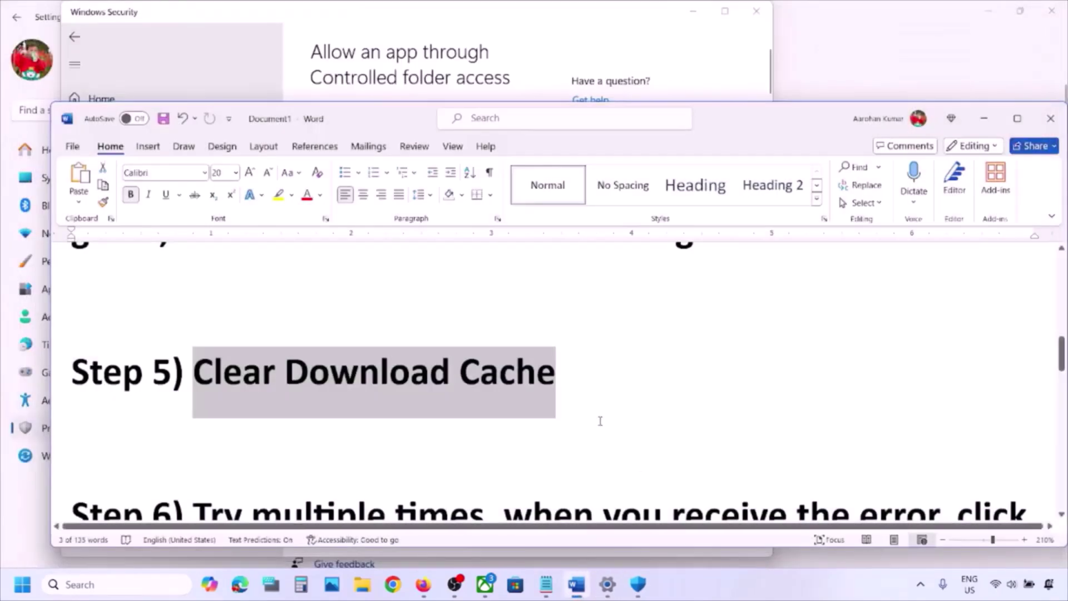
- Review the Word document's Step 6 about retrying Play or Download after the error, highlighting its phrases in turn
click(601, 399)
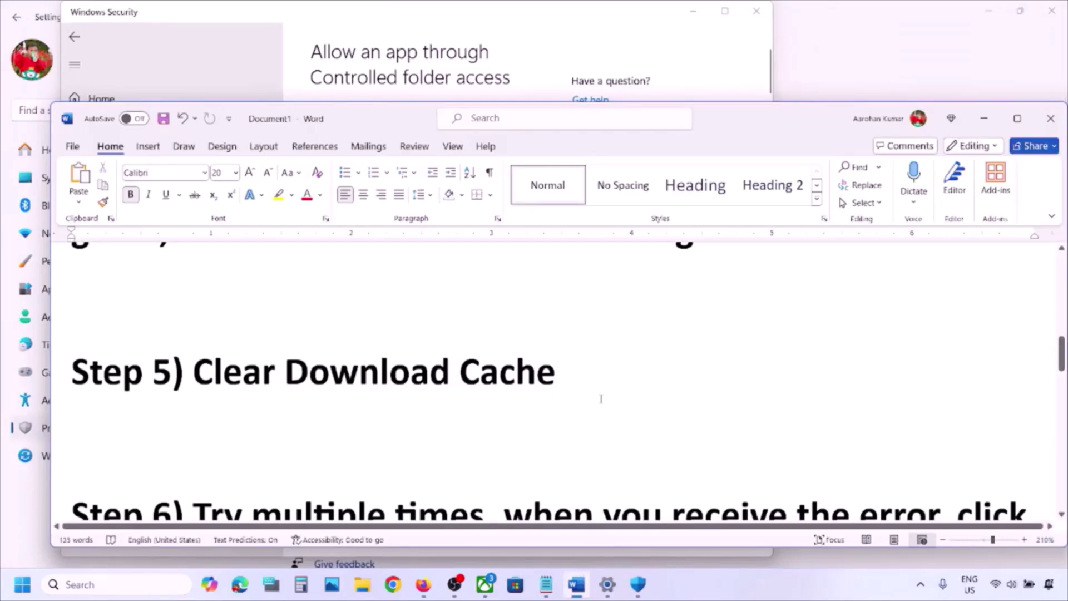
scroll(601, 399, down, 3)
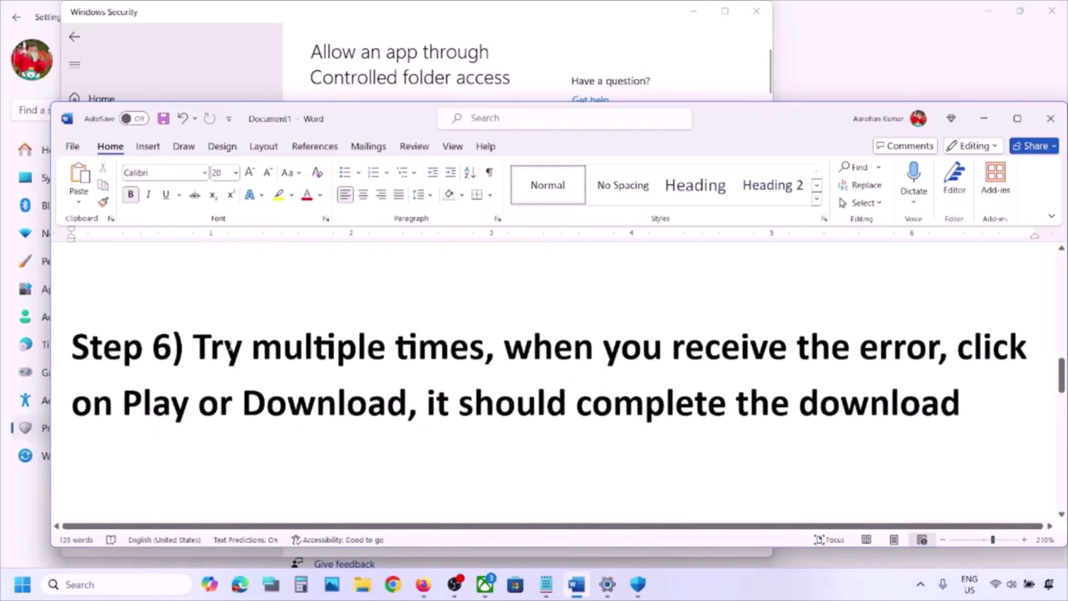
drag(199, 348, 938, 348)
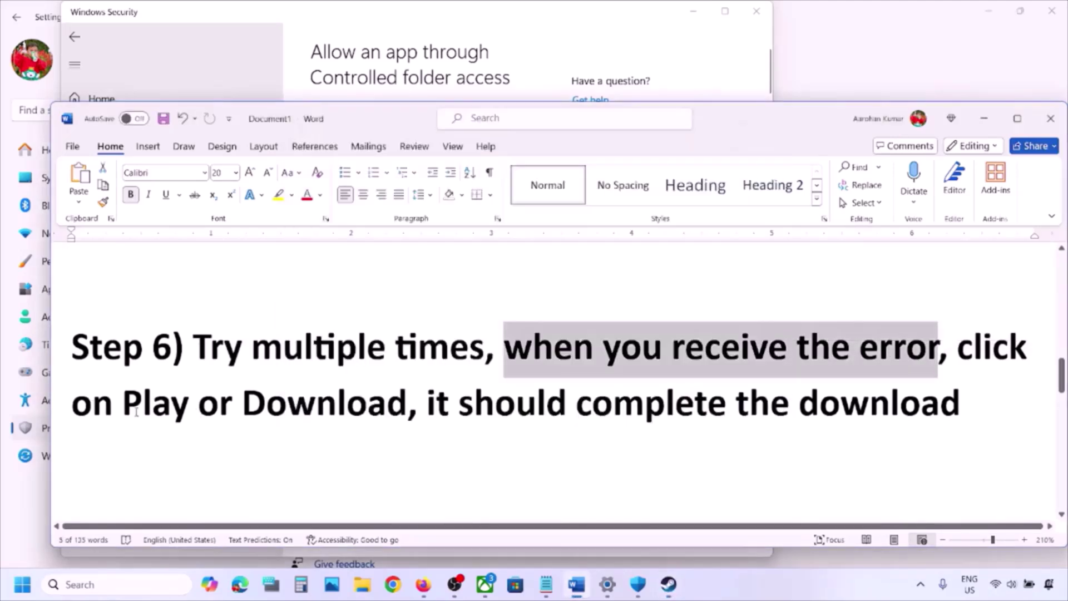
drag(124, 411, 408, 410)
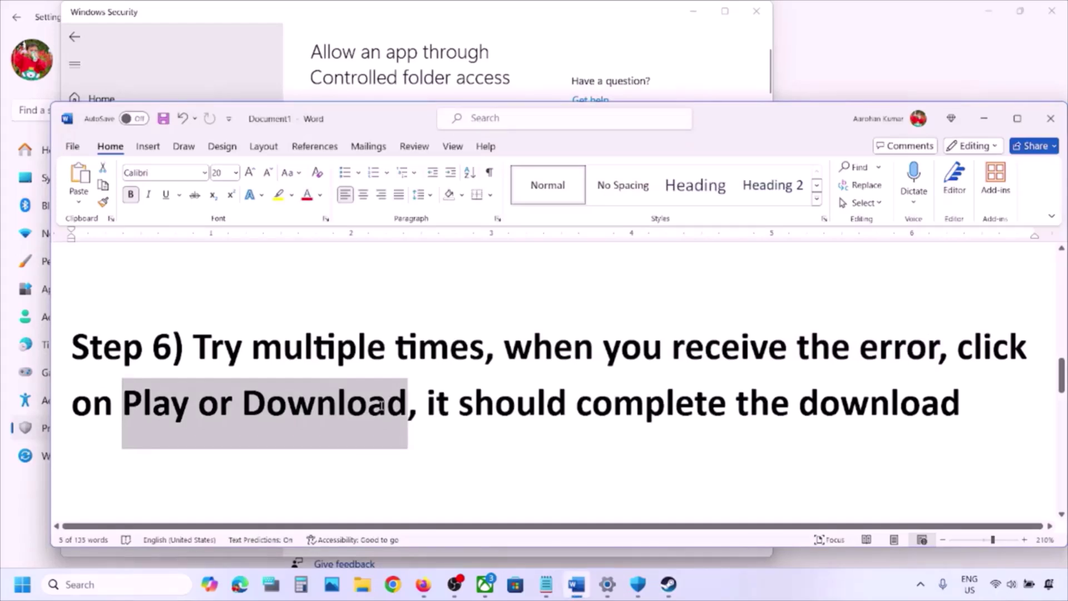
drag(458, 405, 927, 395)
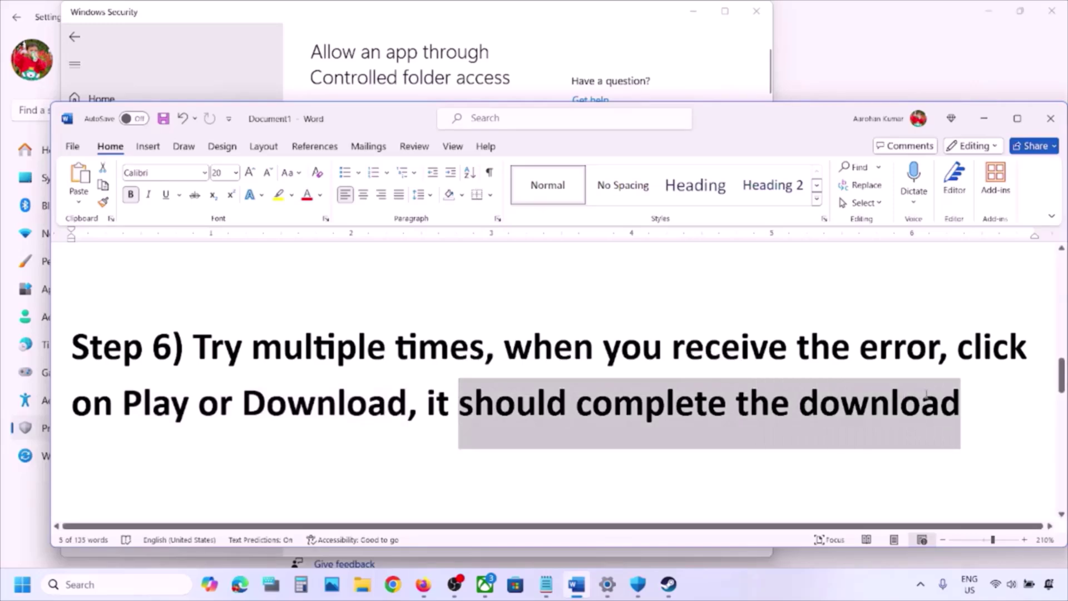
click(472, 375)
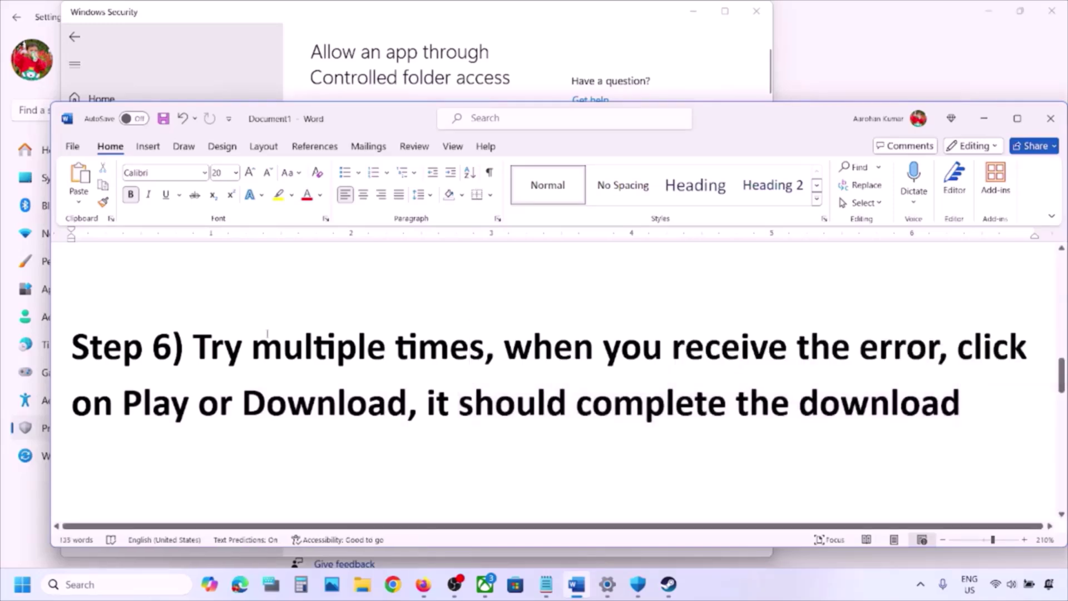
drag(261, 339, 462, 427)
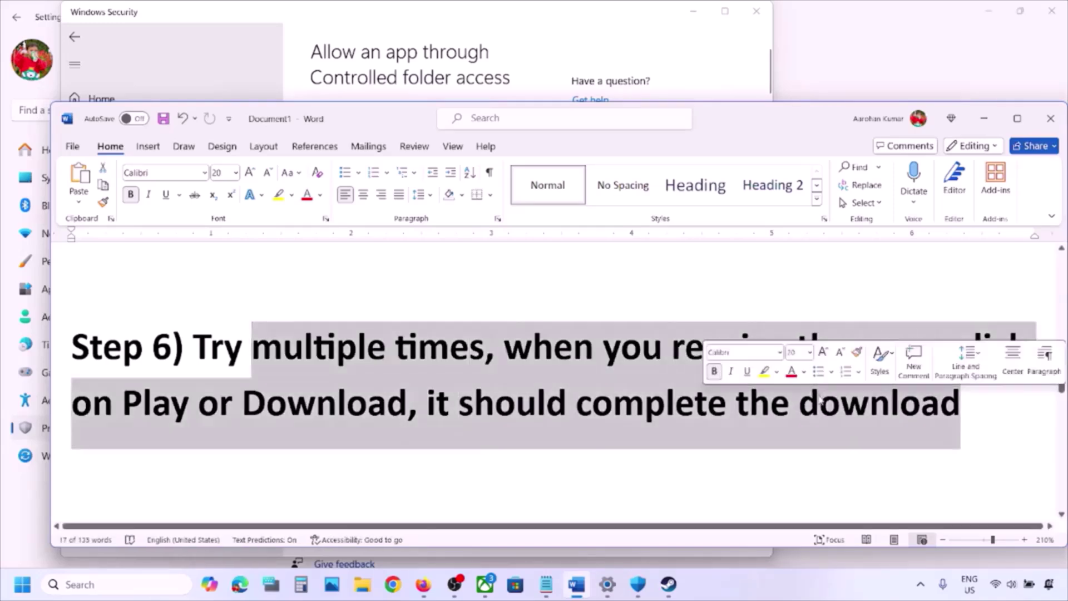
click(461, 427)
- Highlight the Step 7 title "Repair Steam Library Folder" in the document and switch to Steam
scroll(461, 424, down, 3)
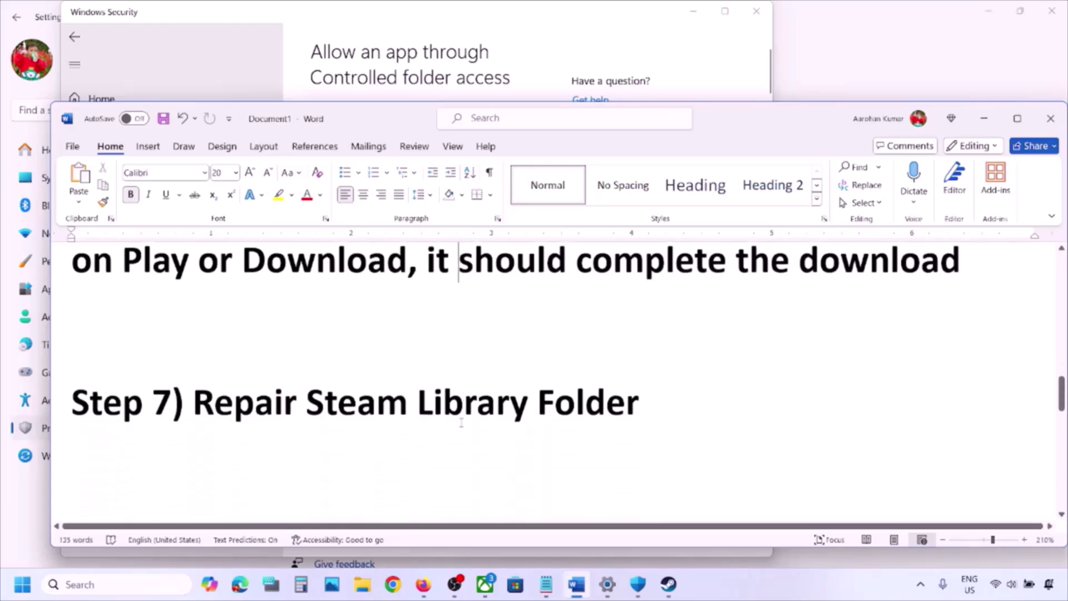
right_click(461, 426)
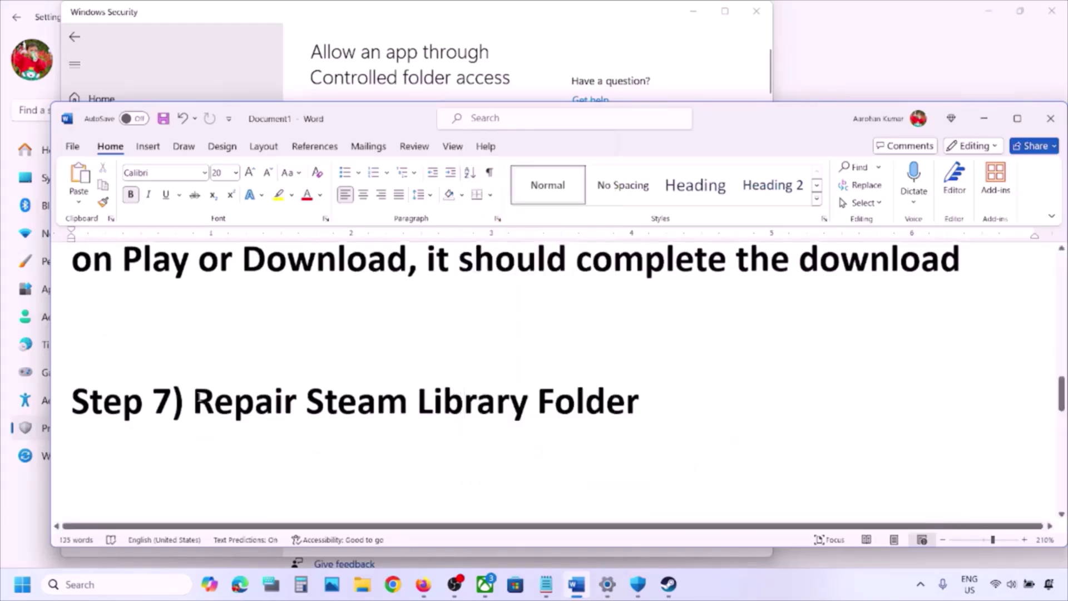
drag(195, 400, 640, 412)
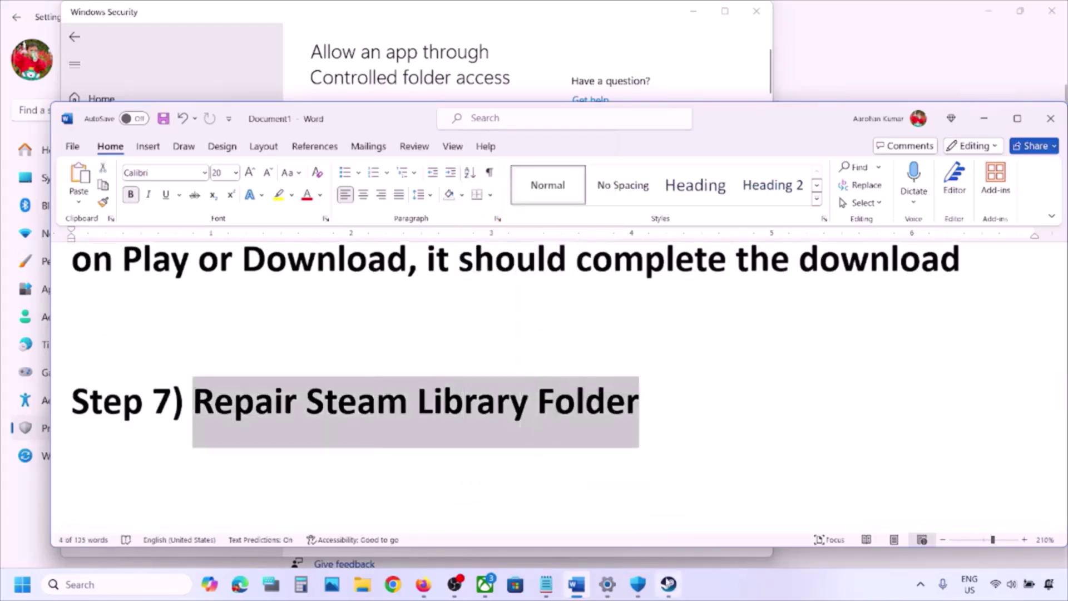
click(669, 584)
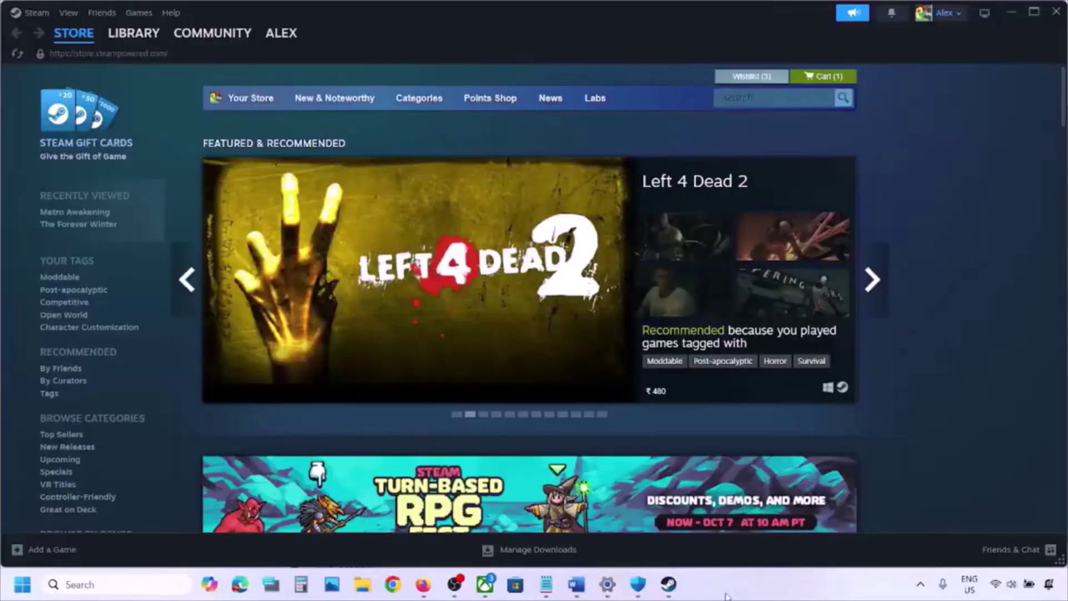
- Repair the Steam library folder on the OS (C:) drive from Steam's Storage settings, and close the settings
click(27, 14)
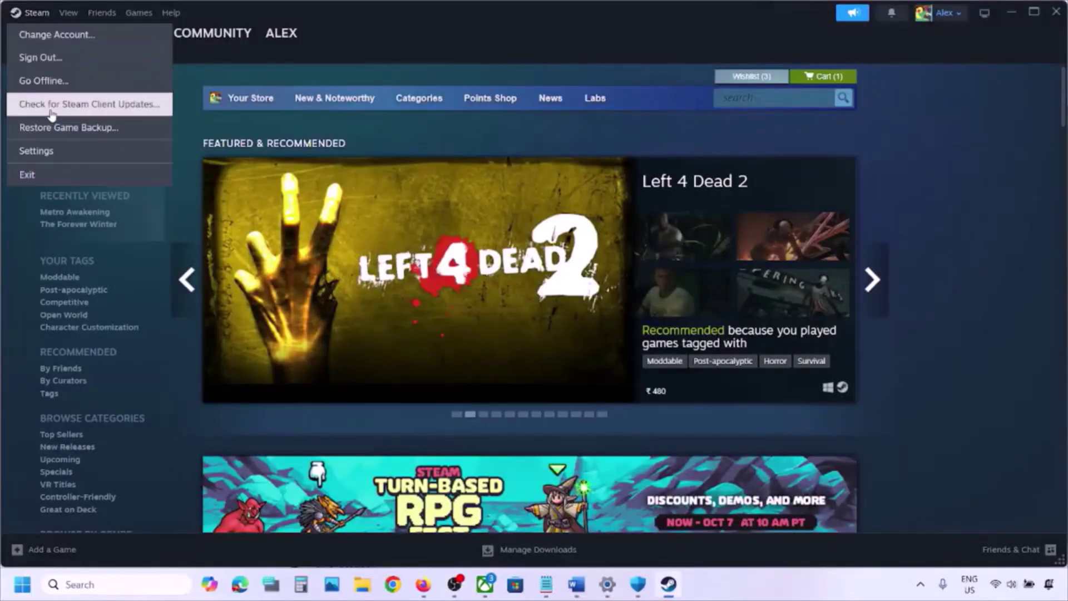
click(56, 151)
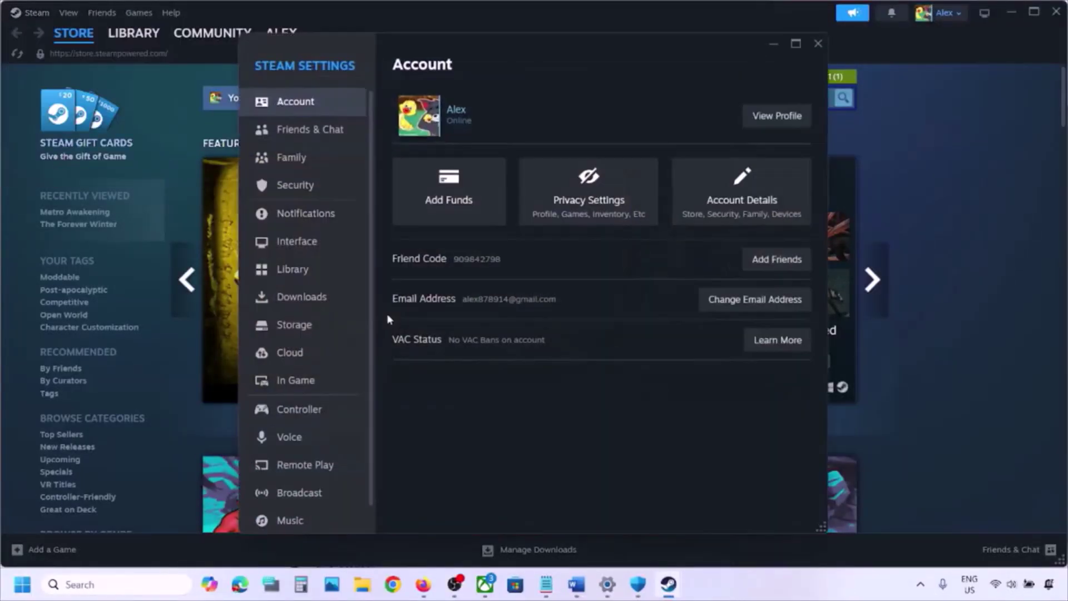
click(316, 338)
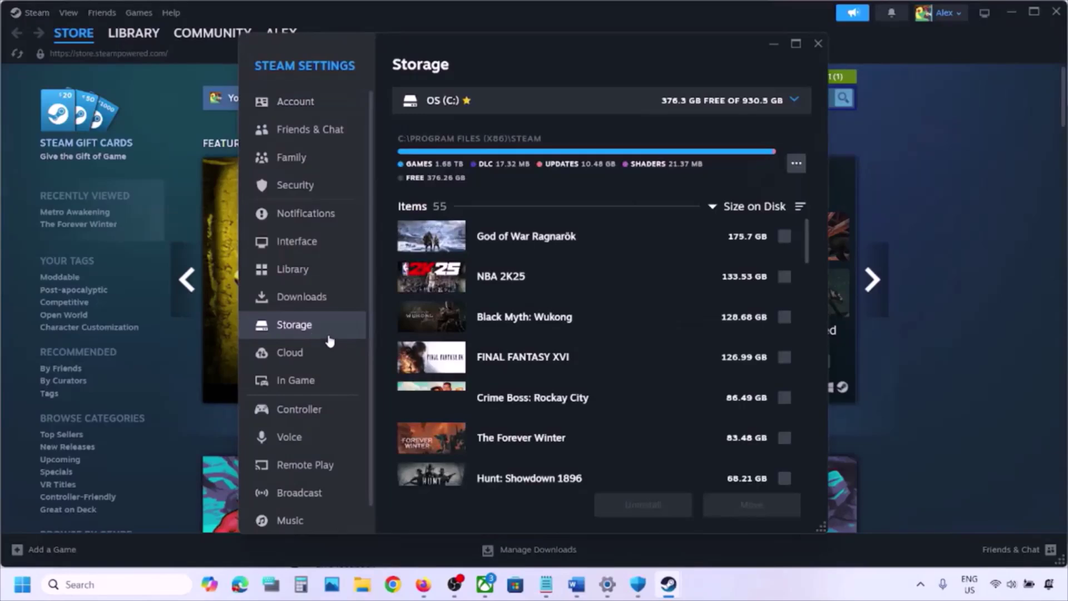
click(796, 103)
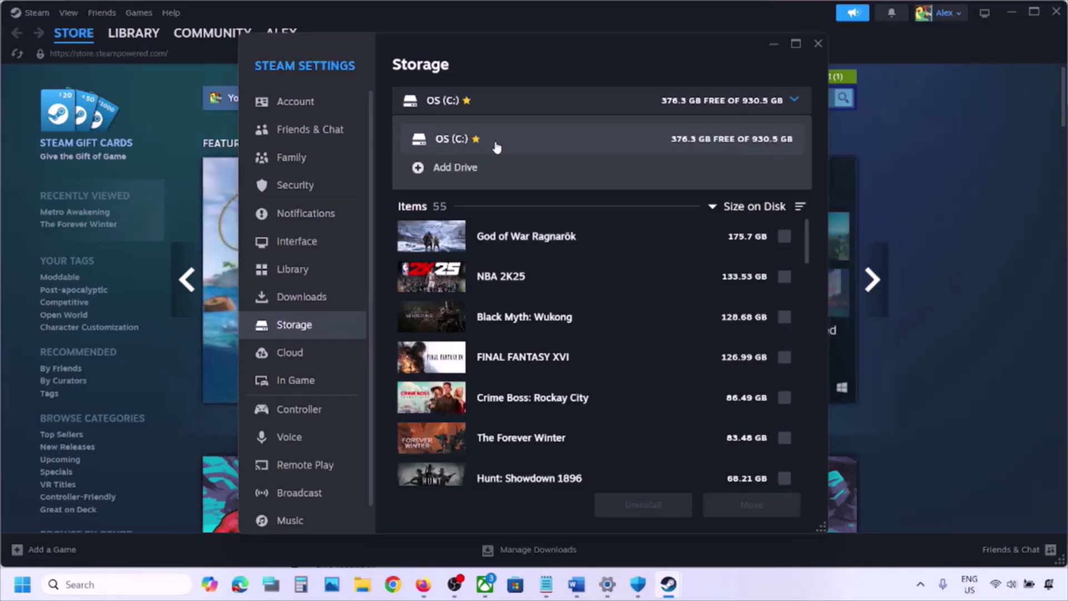
click(515, 146)
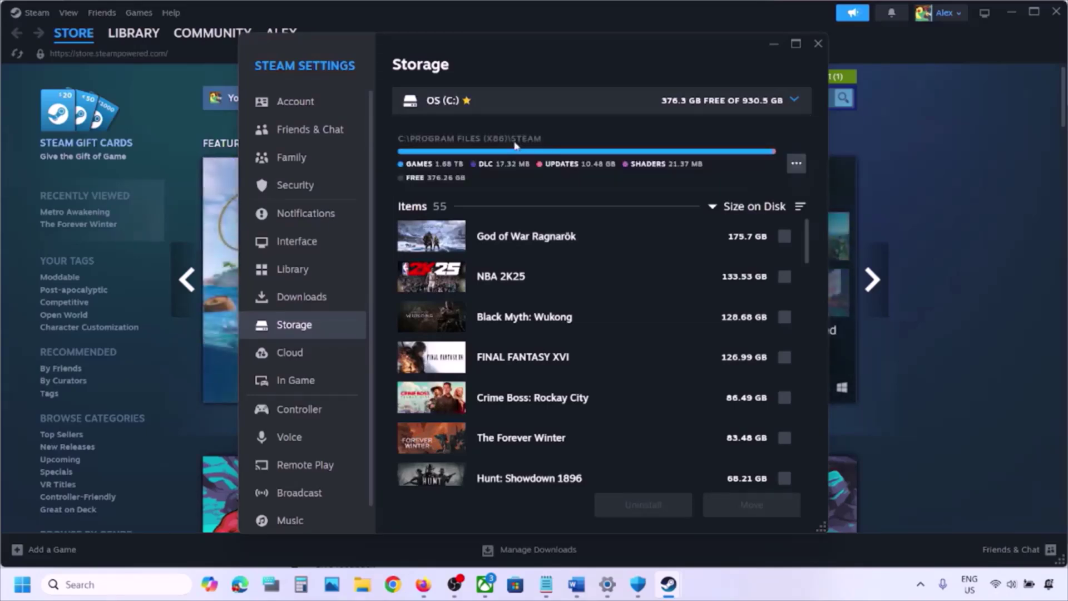
click(799, 164)
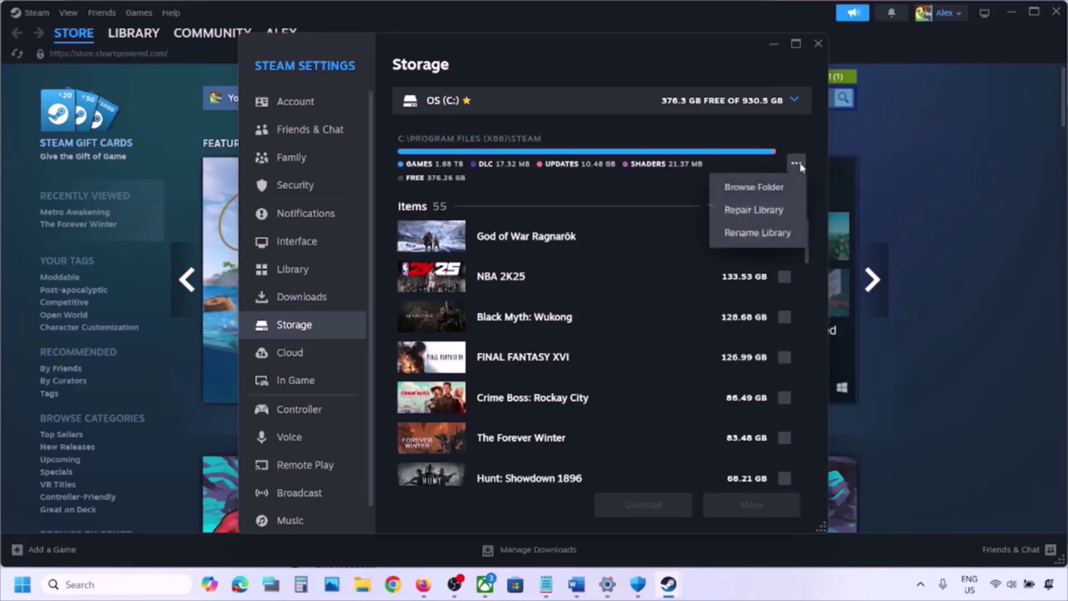
click(772, 216)
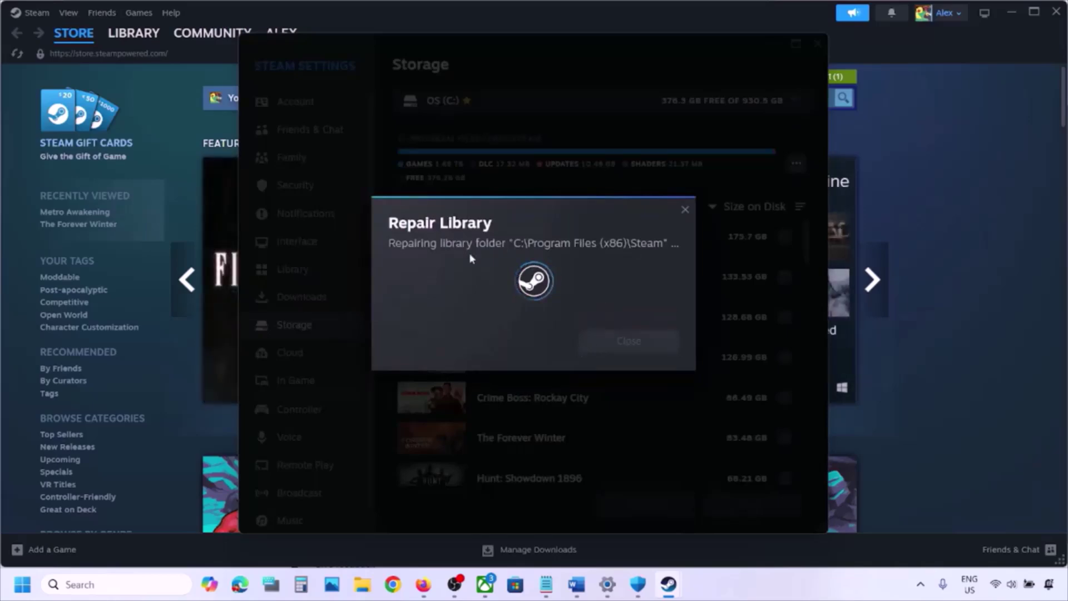
click(632, 318)
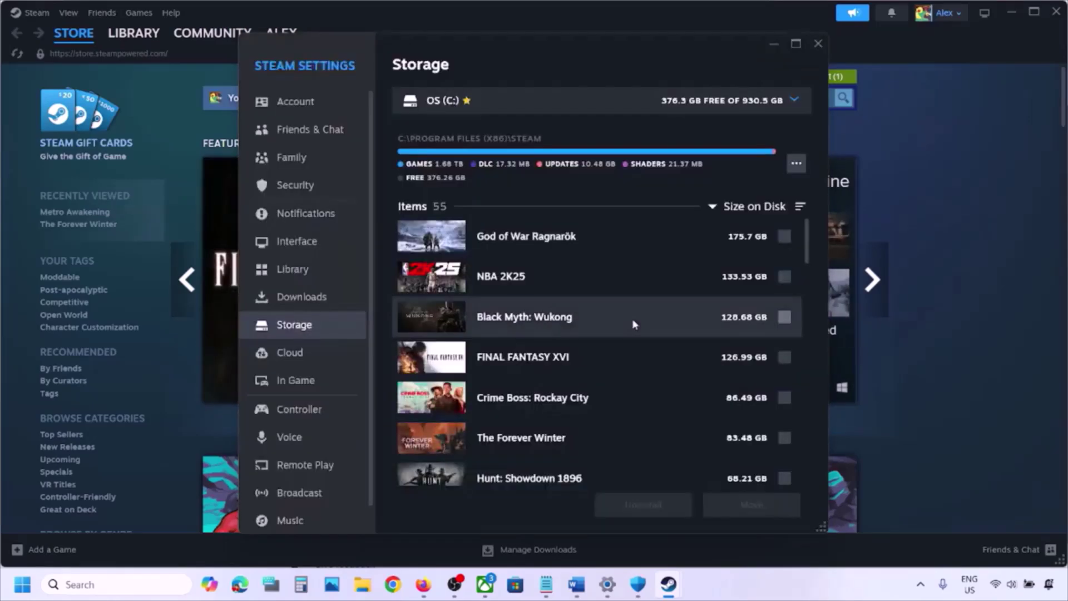
click(818, 44)
- Switch to the Word document and highlight the Step 8 title "Verify the game files"
click(577, 584)
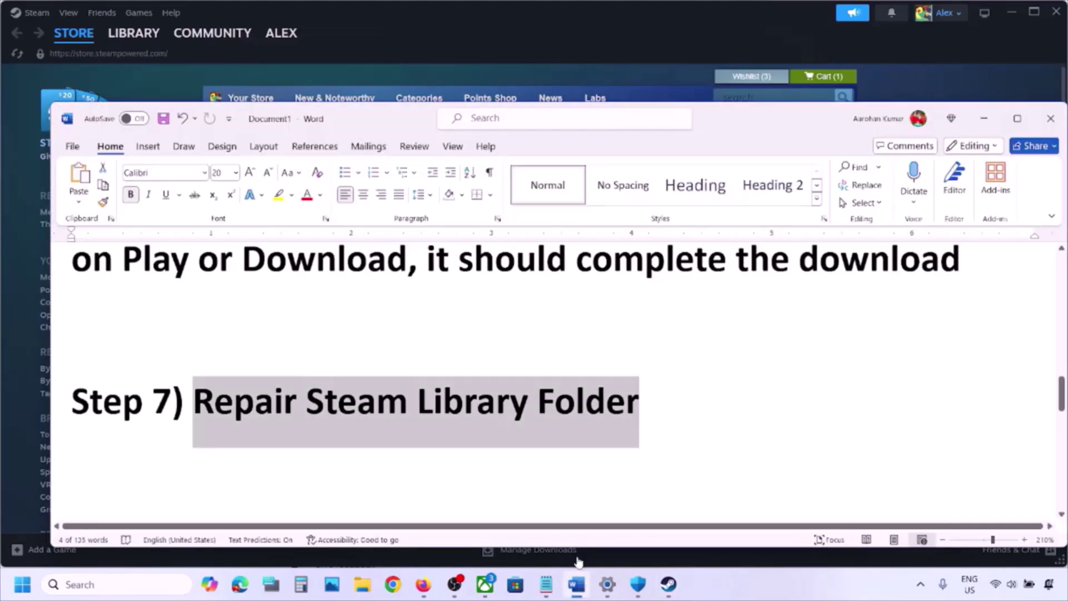
scroll(442, 450, down, 1)
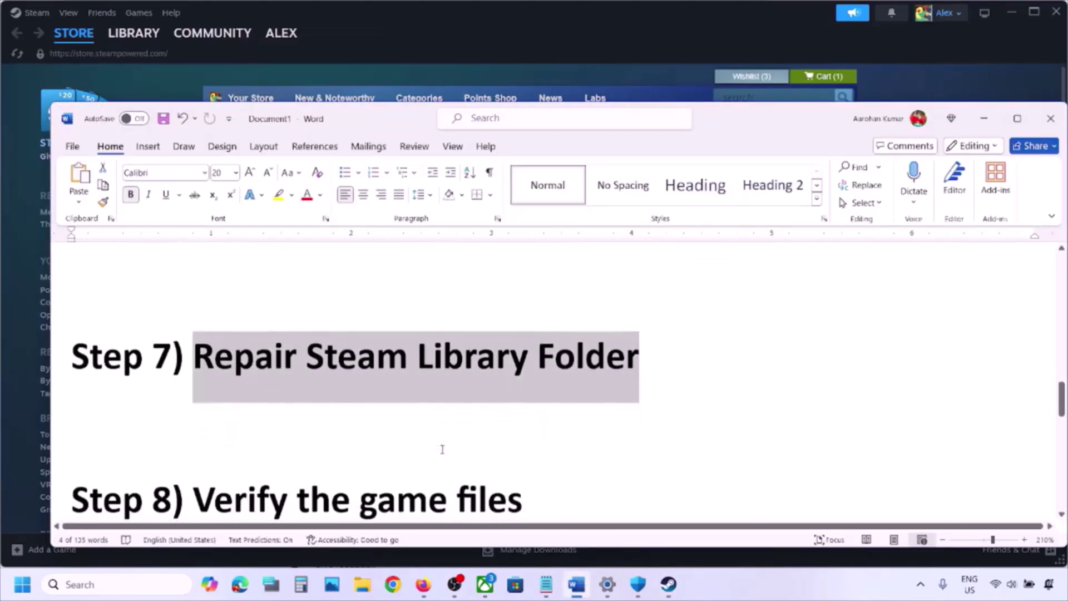
scroll(442, 450, down, 1)
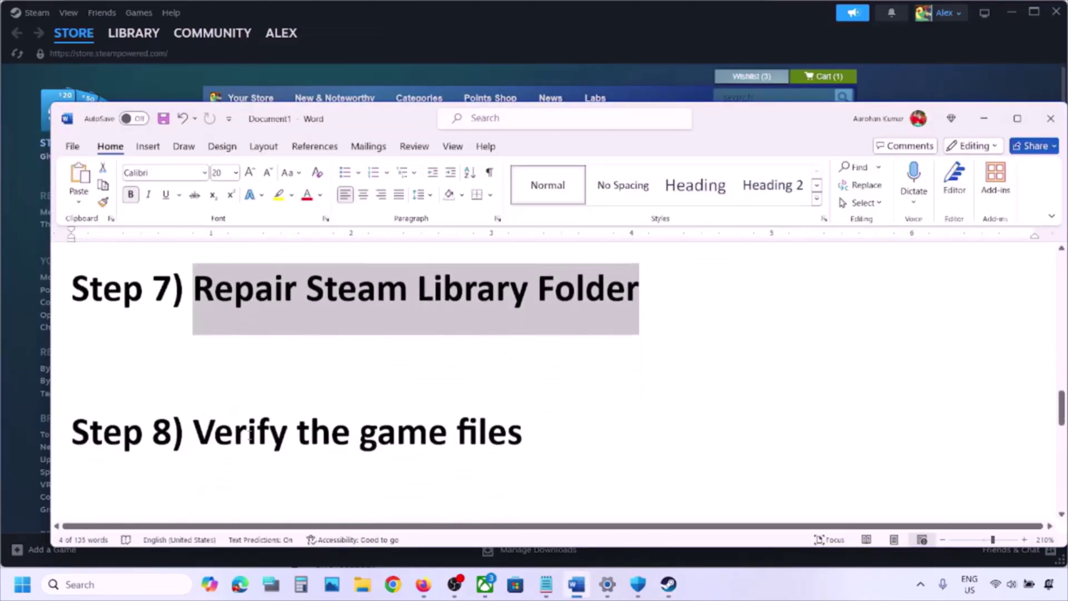
drag(277, 442, 494, 440)
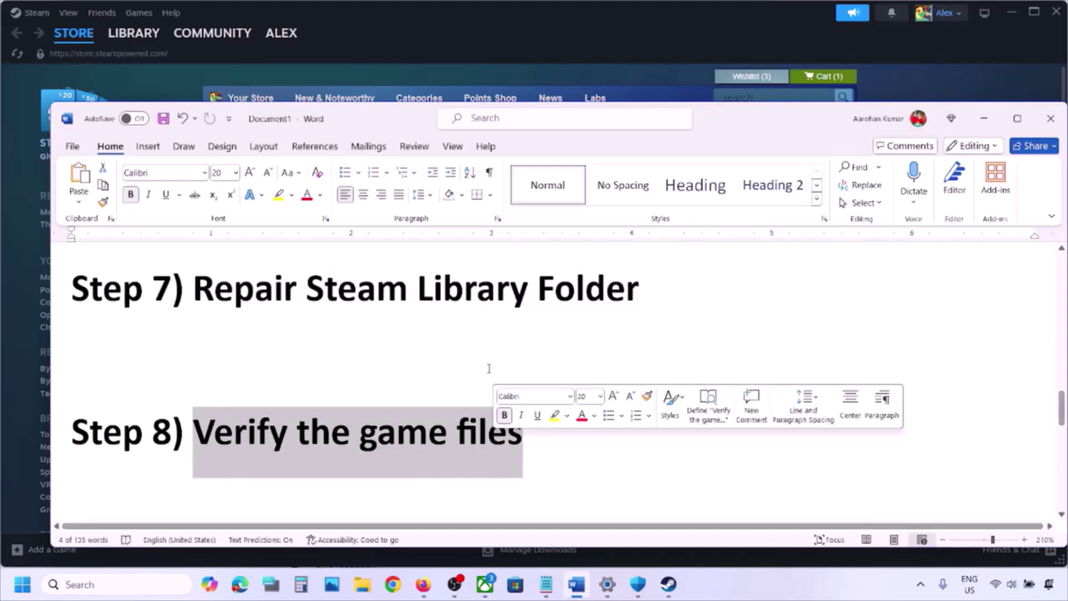
- Switch to the Steam library, view the file verification option in Satisfactory's Installed Files properties, and close them
click(123, 31)
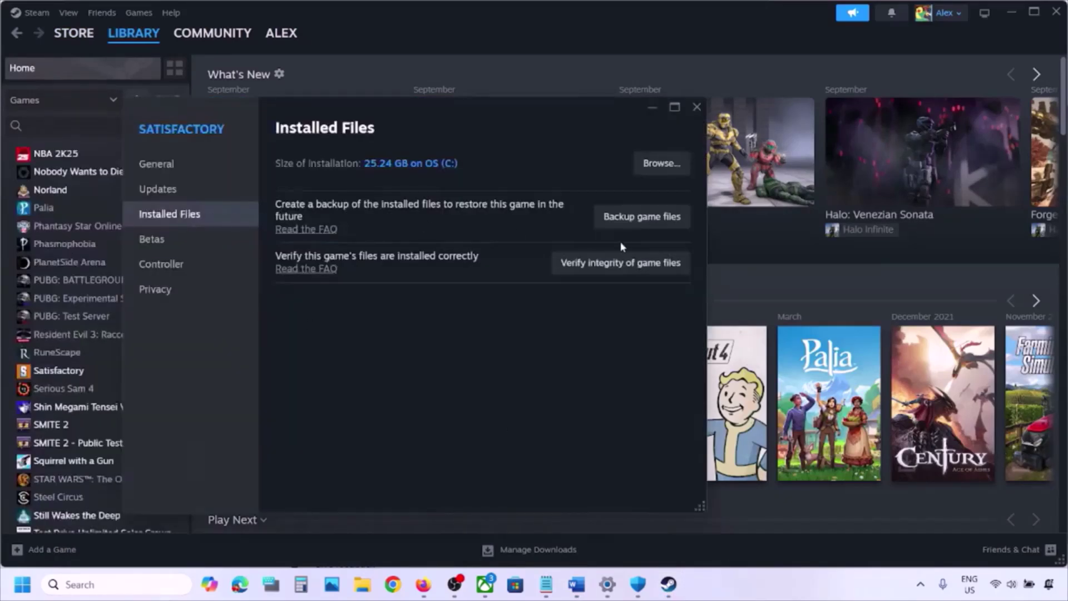
click(699, 106)
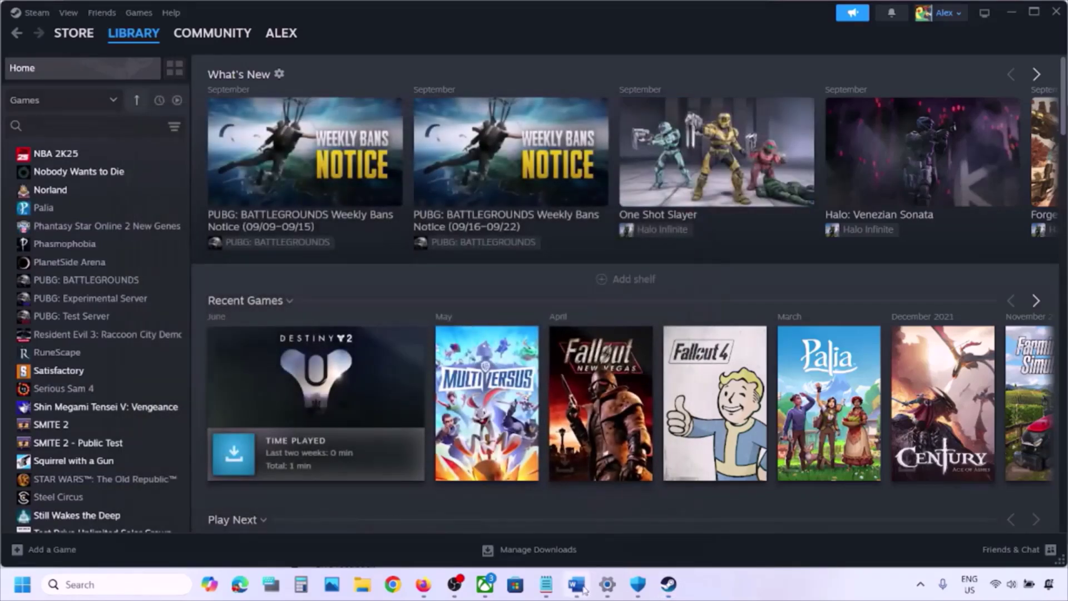
- Return to the Word document and highlight the Step 9 title "Uncheck "read only" on the steam folder"
click(577, 584)
scroll(426, 398, down, 3)
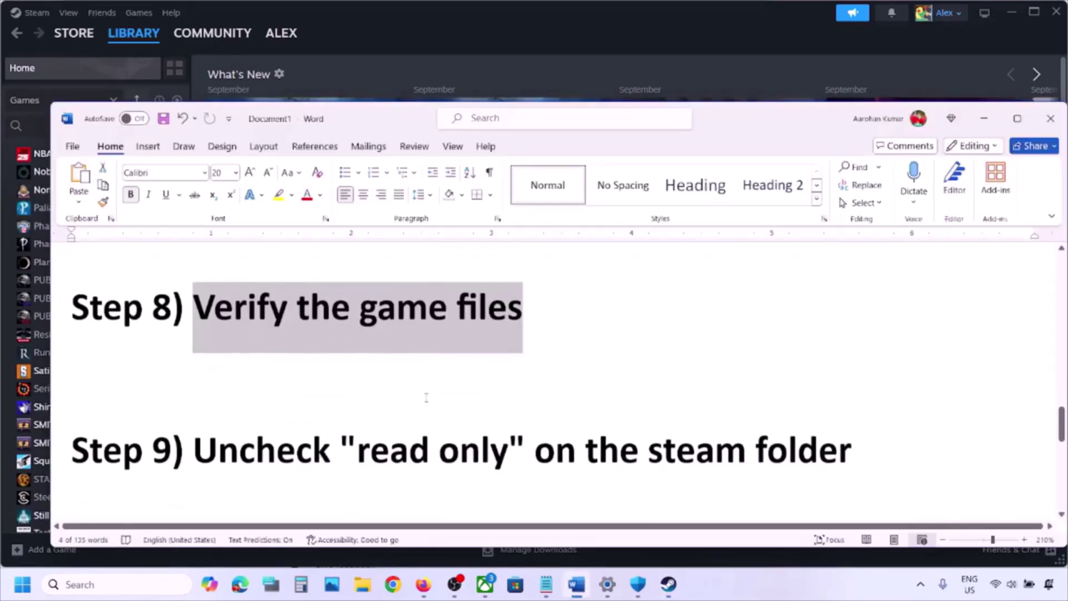
drag(212, 431, 855, 439)
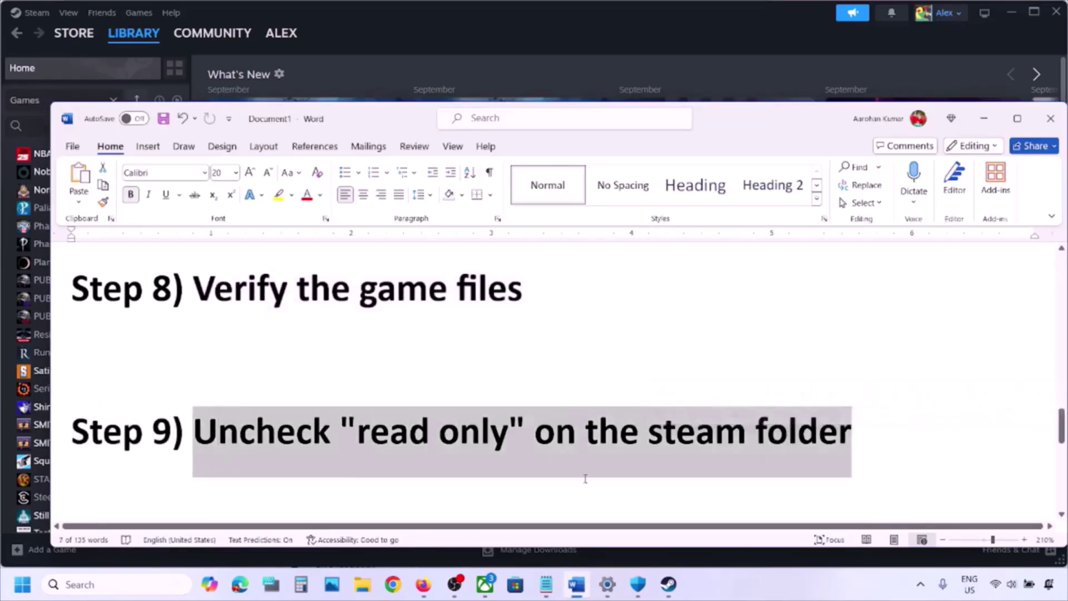
- Switch to File Explorer and show the properties of the Steam folder in C:\Program Files (x86)
click(363, 585)
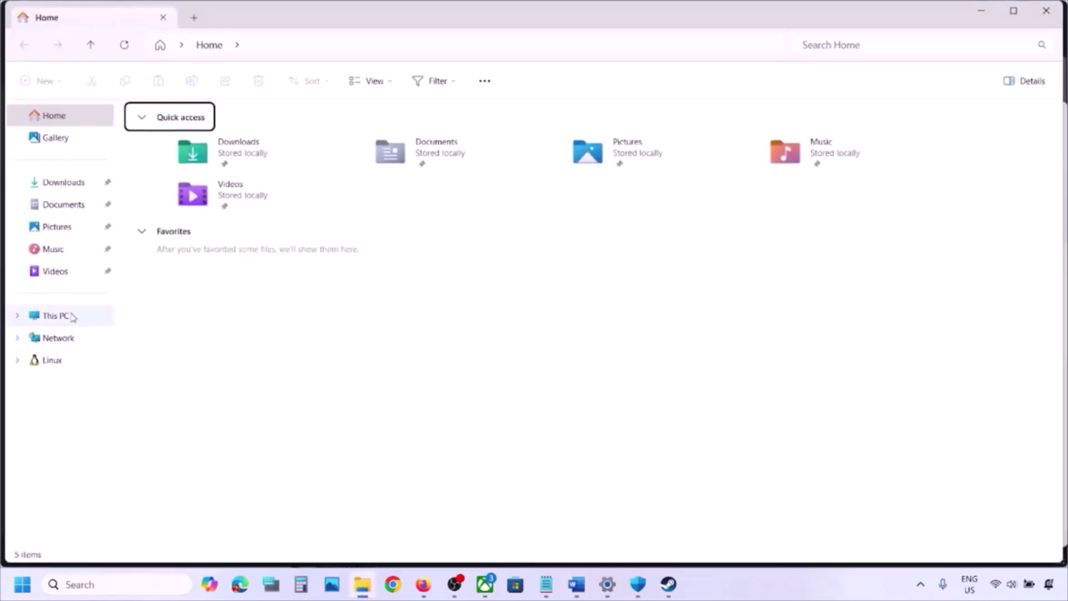
click(67, 316)
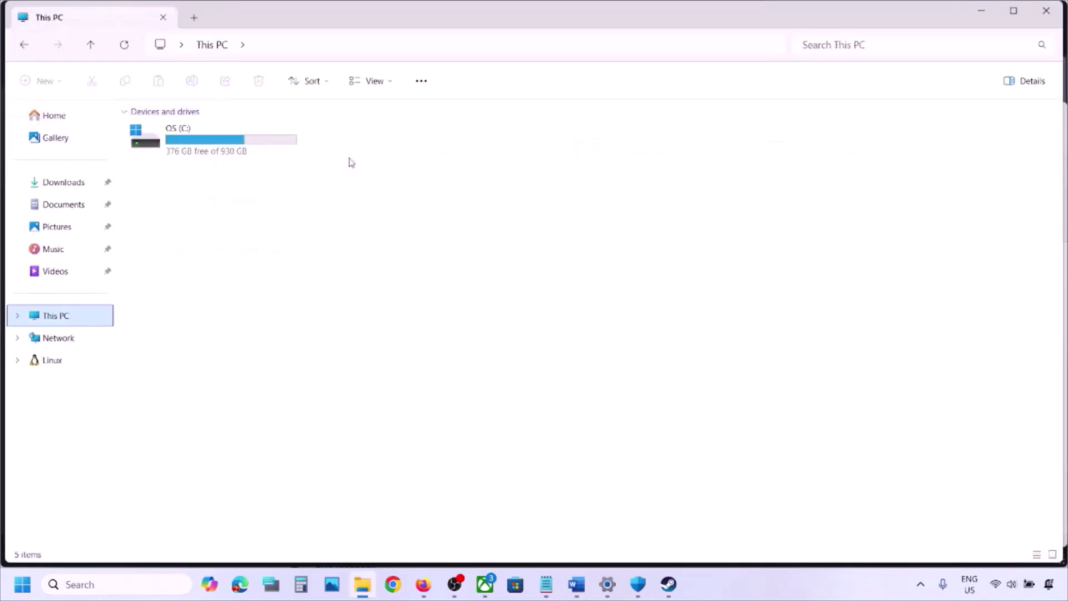
double_click(271, 136)
scroll(265, 401, down, 3)
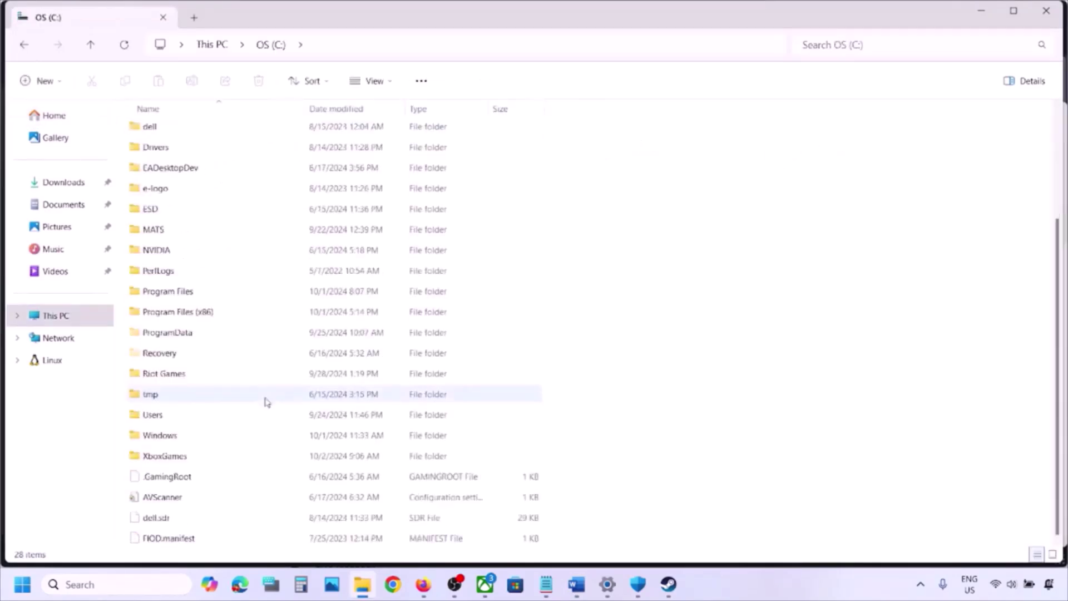
double_click(193, 311)
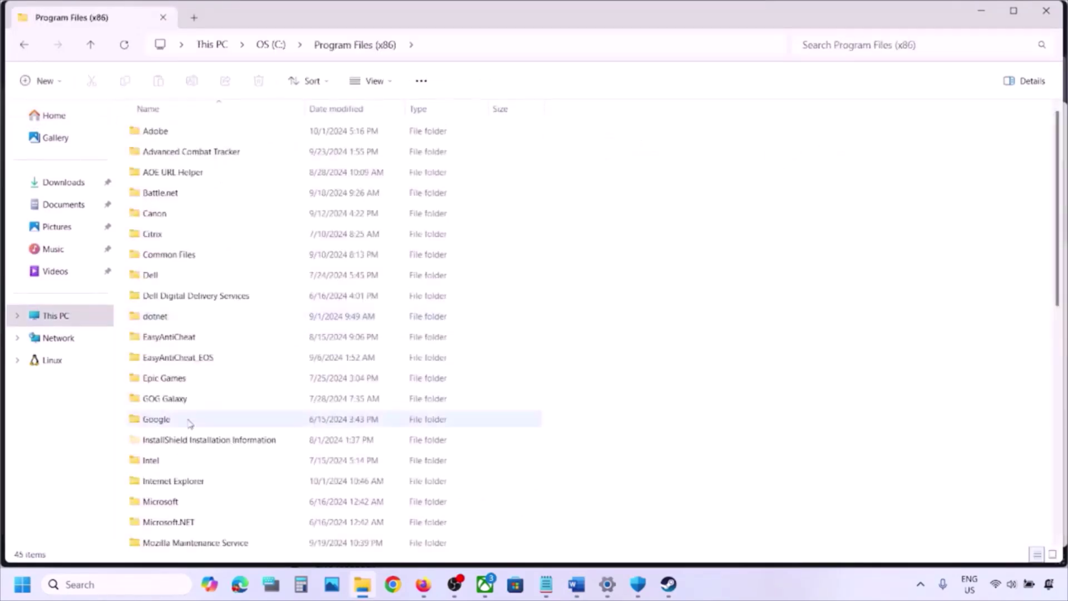
scroll(189, 424, down, 5)
scroll(189, 424, down, 3)
right_click(167, 252)
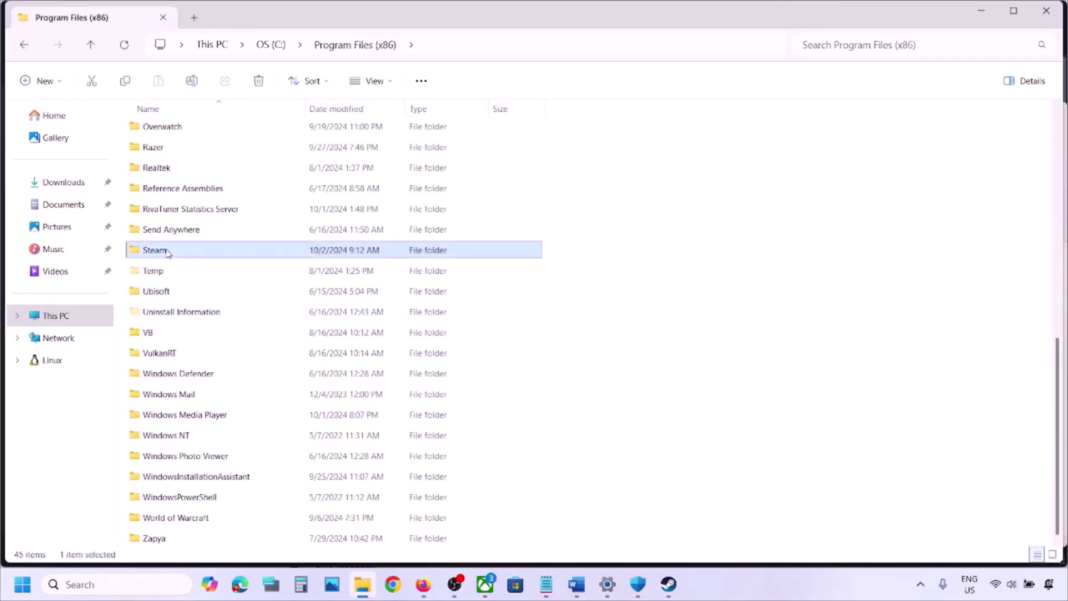
click(244, 364)
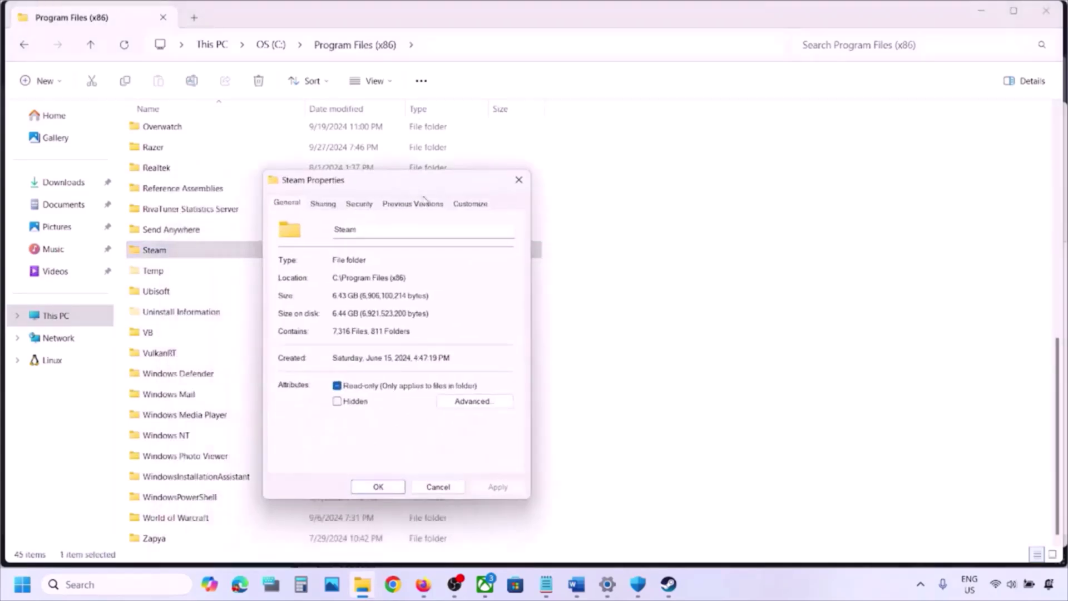
- Recheck Step 9 in Word, and clear the Steam folder's Read-only attribute, applying the change to the folder, subfolders and files
click(579, 584)
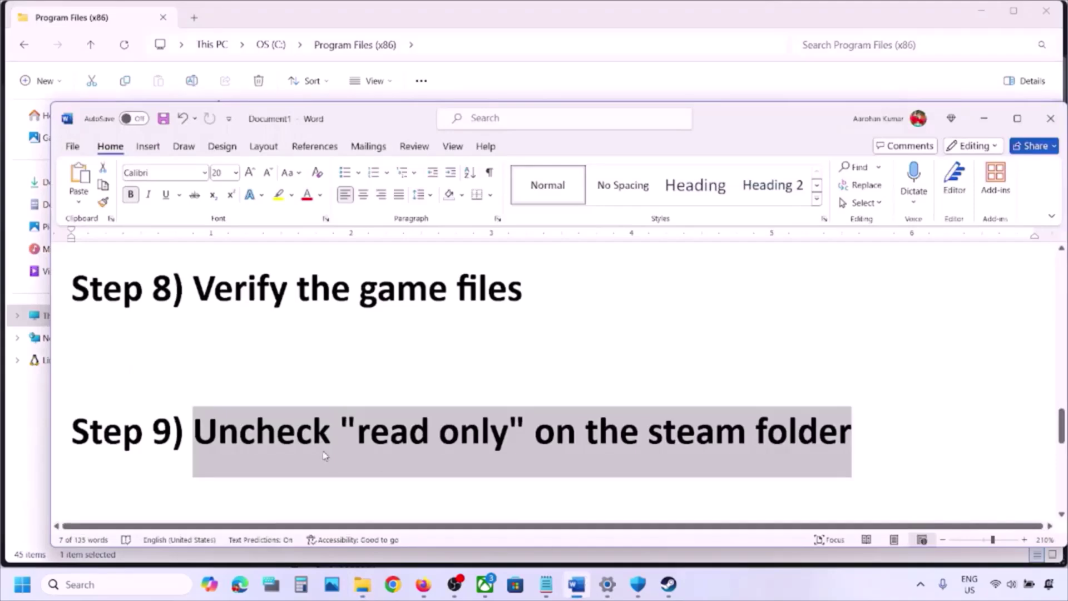
click(984, 118)
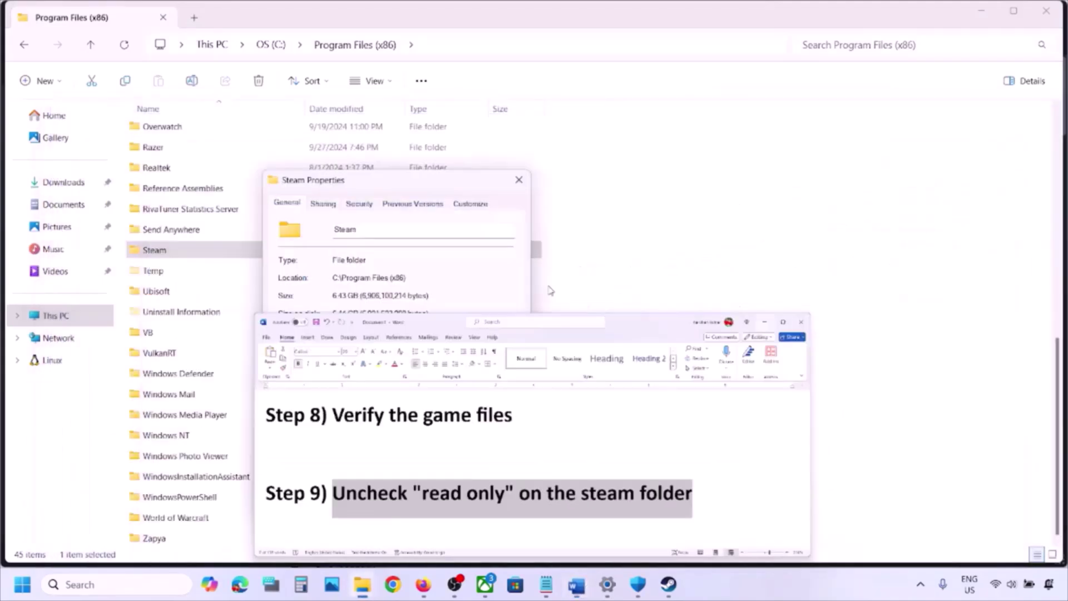
click(341, 386)
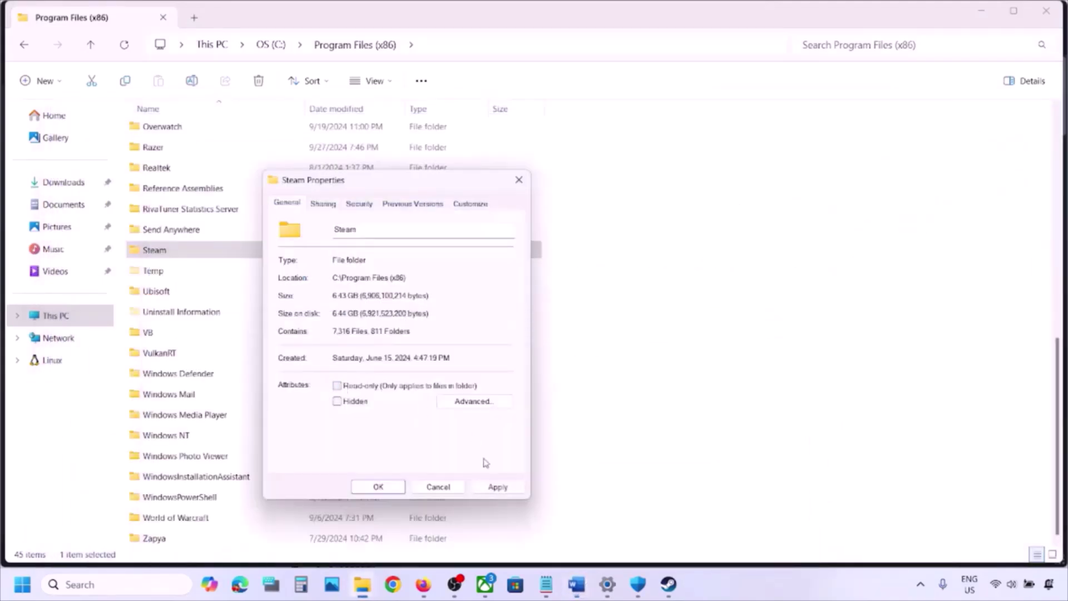
click(497, 487)
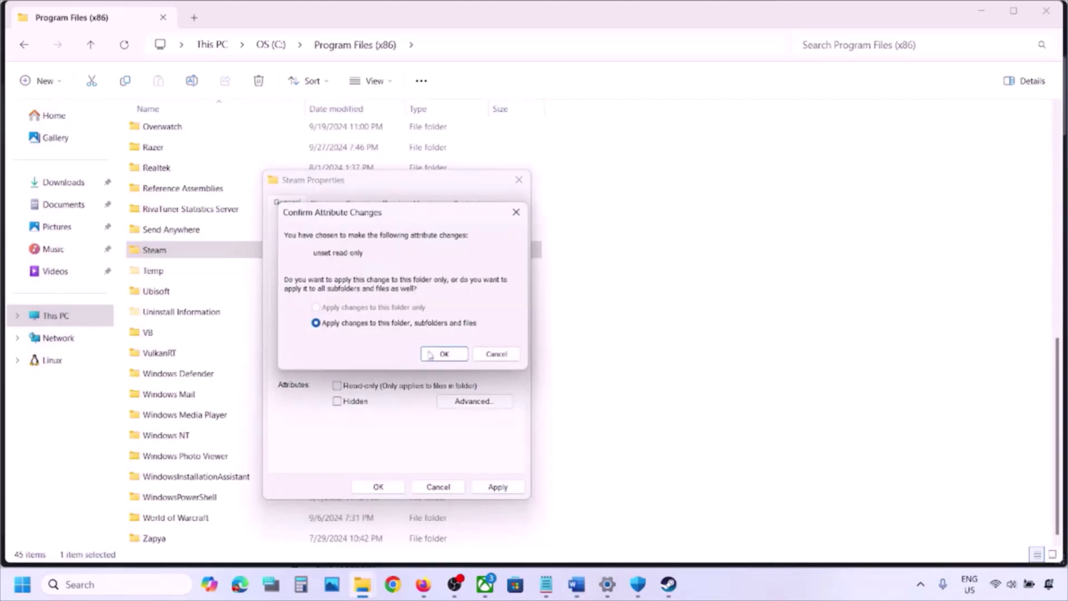
click(434, 355)
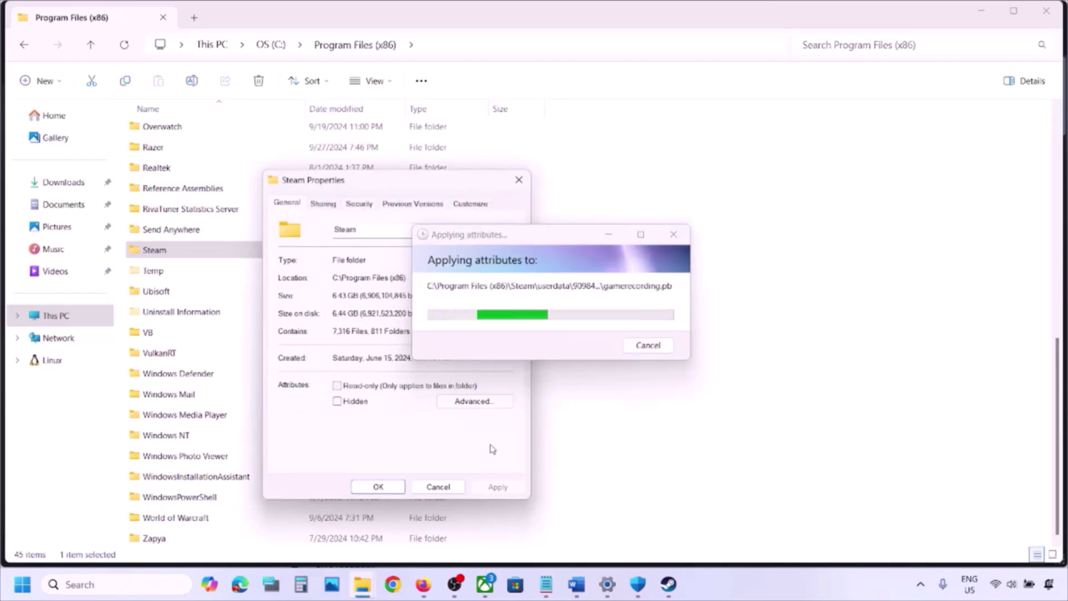
click(378, 488)
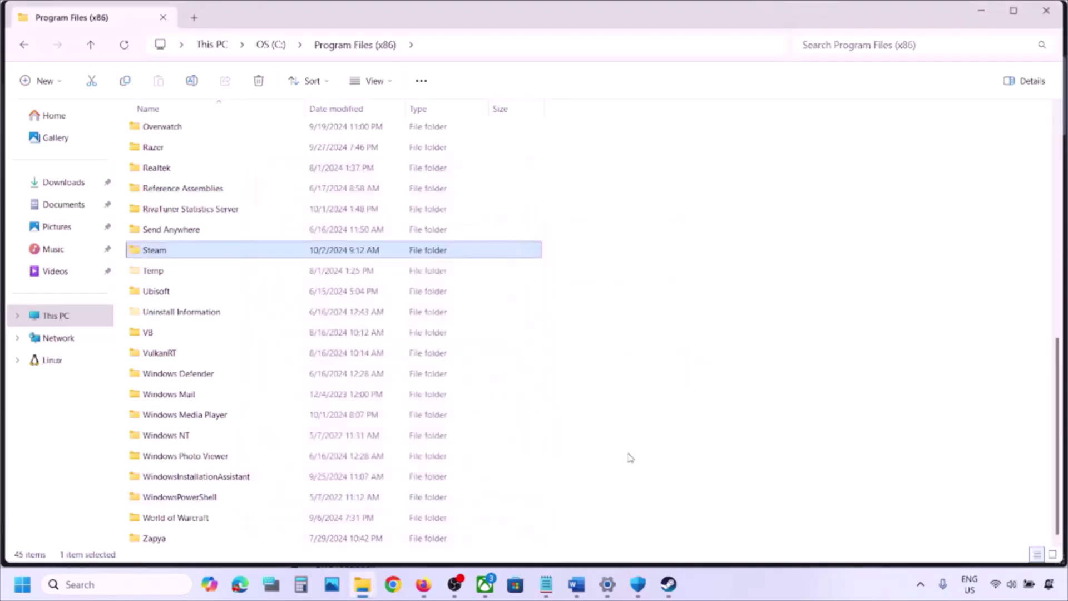
- Review Step 10 in the Word document, highlighting "Allowing Steam full control" and "verify the game after this" in turn
click(577, 584)
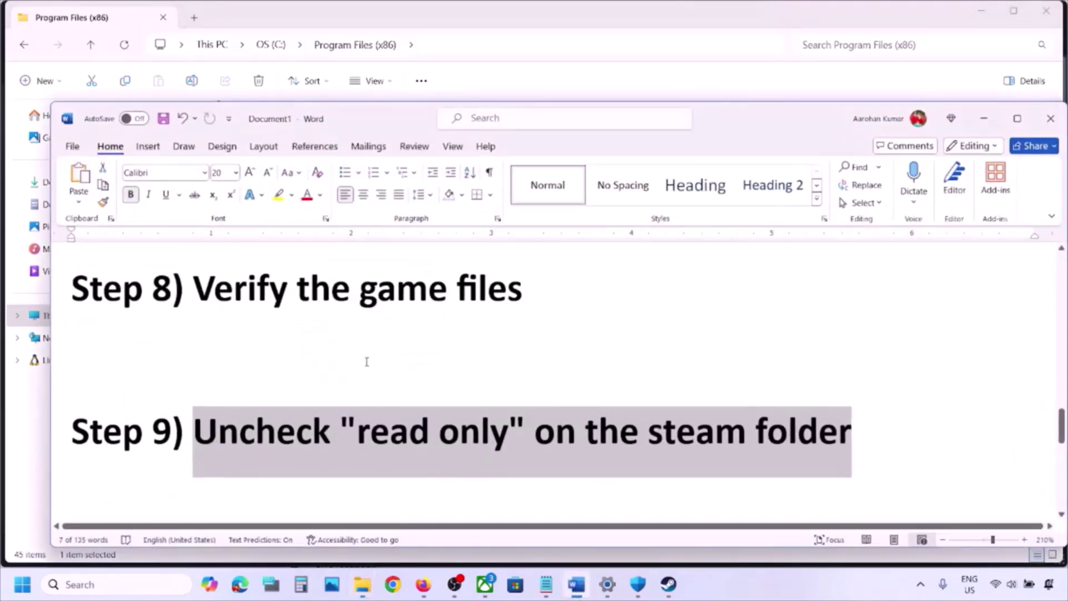
scroll(365, 362, down, 3)
scroll(367, 362, down, 1)
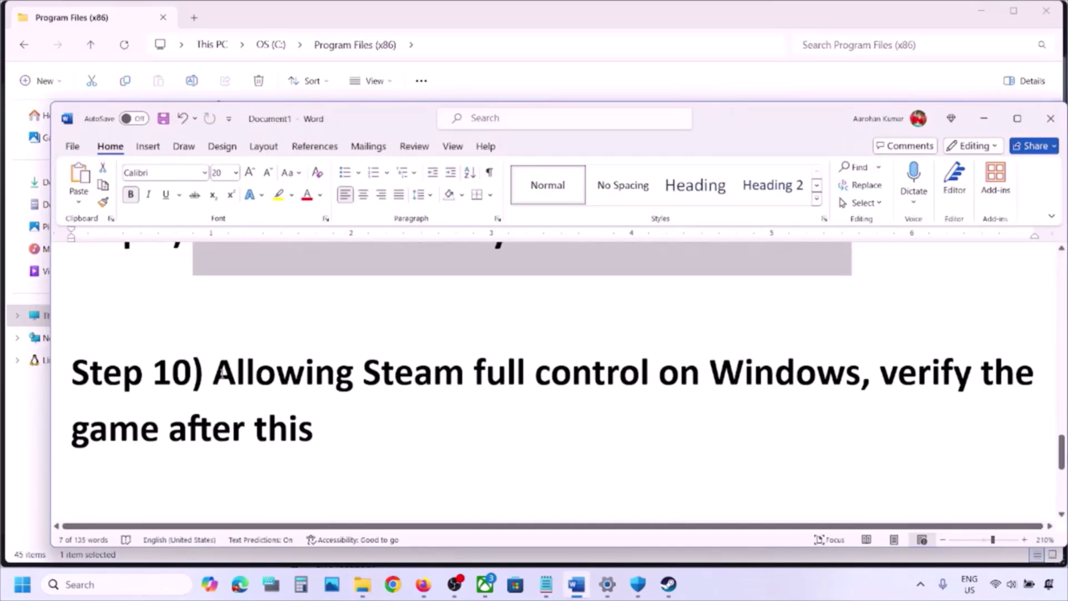
drag(215, 371, 658, 374)
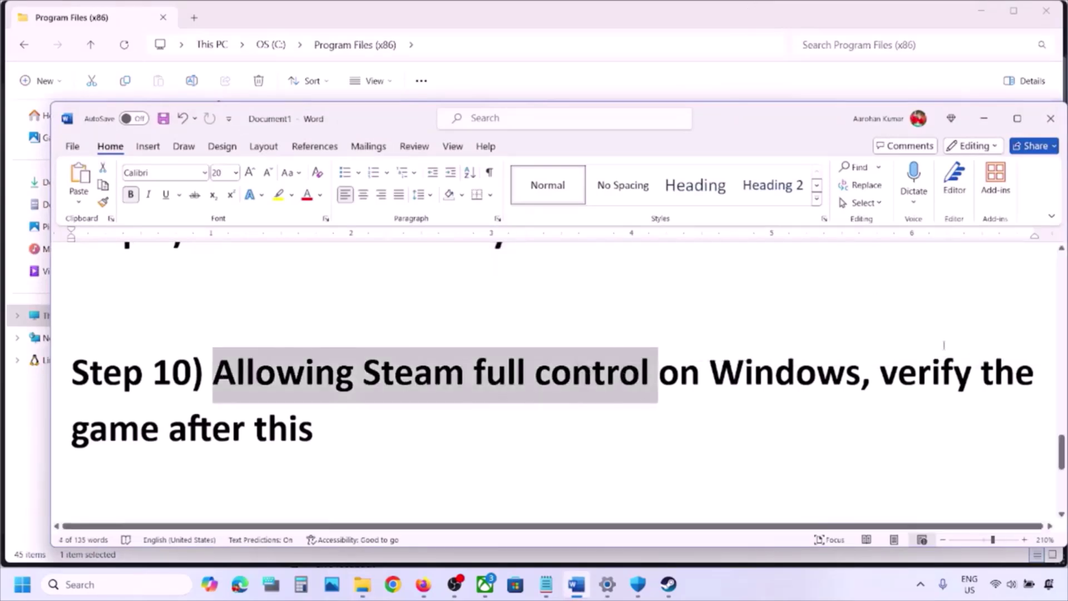
drag(885, 387, 970, 425)
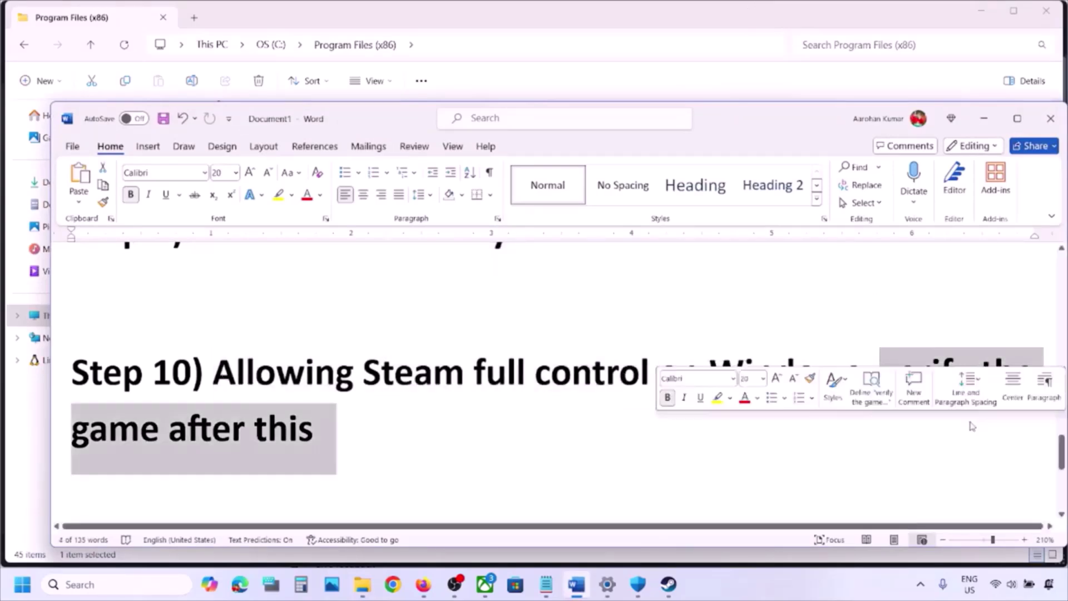
- Switch to File Explorer and show the Administrators group's security permissions for the Steam folder in C:\Program Files (x86)
click(661, 18)
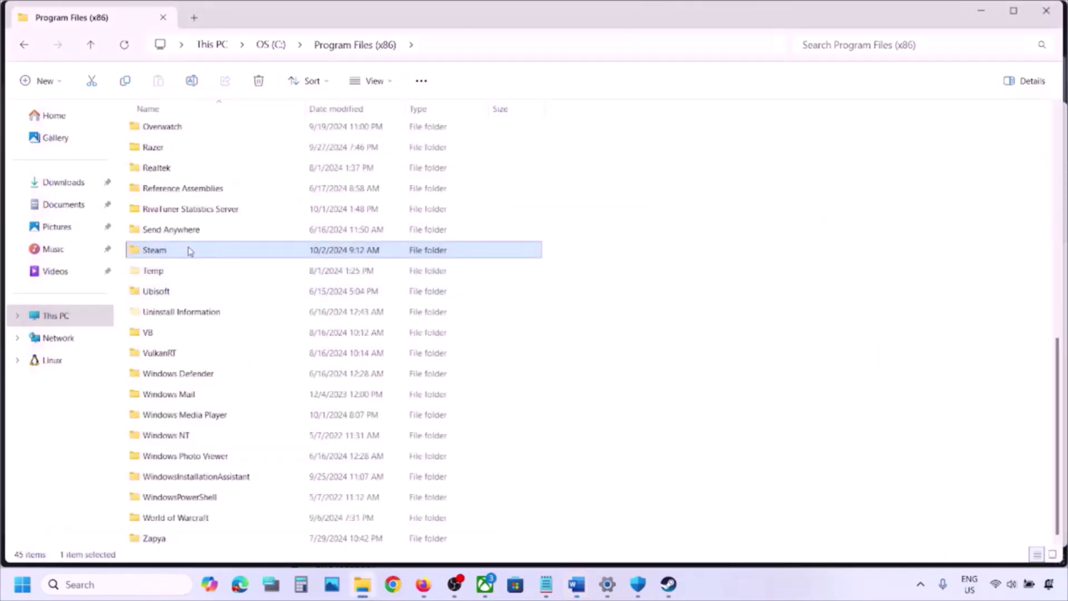
right_click(188, 252)
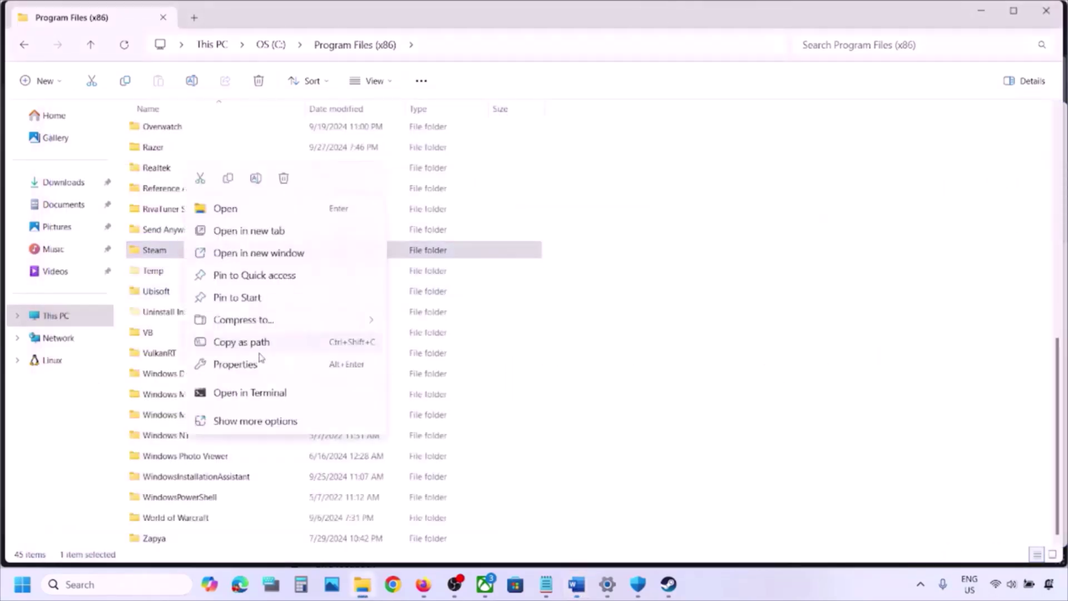
click(255, 366)
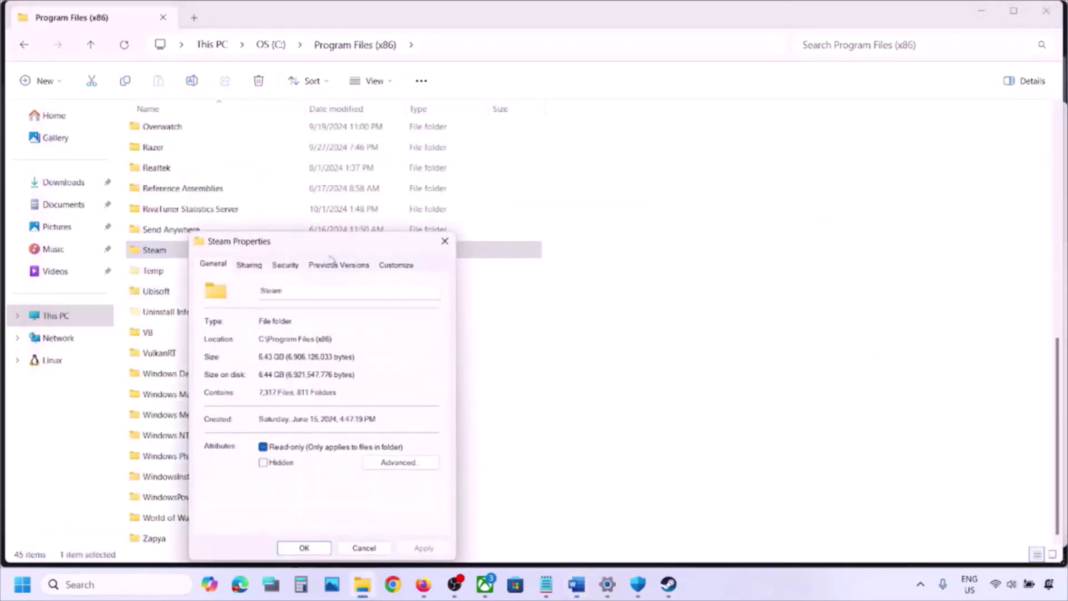
click(284, 265)
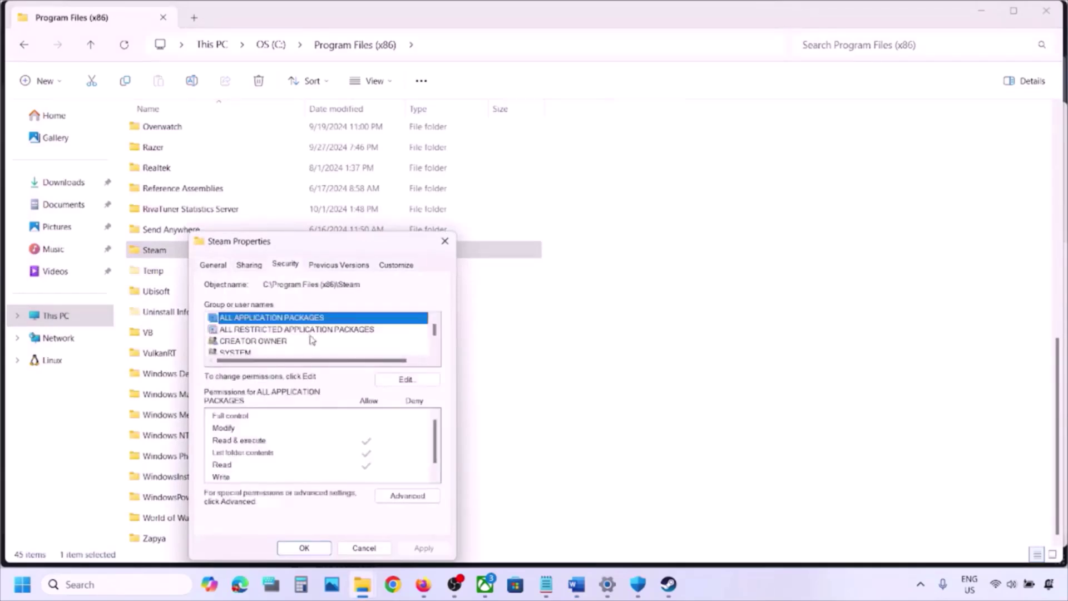
click(435, 349)
click(434, 349)
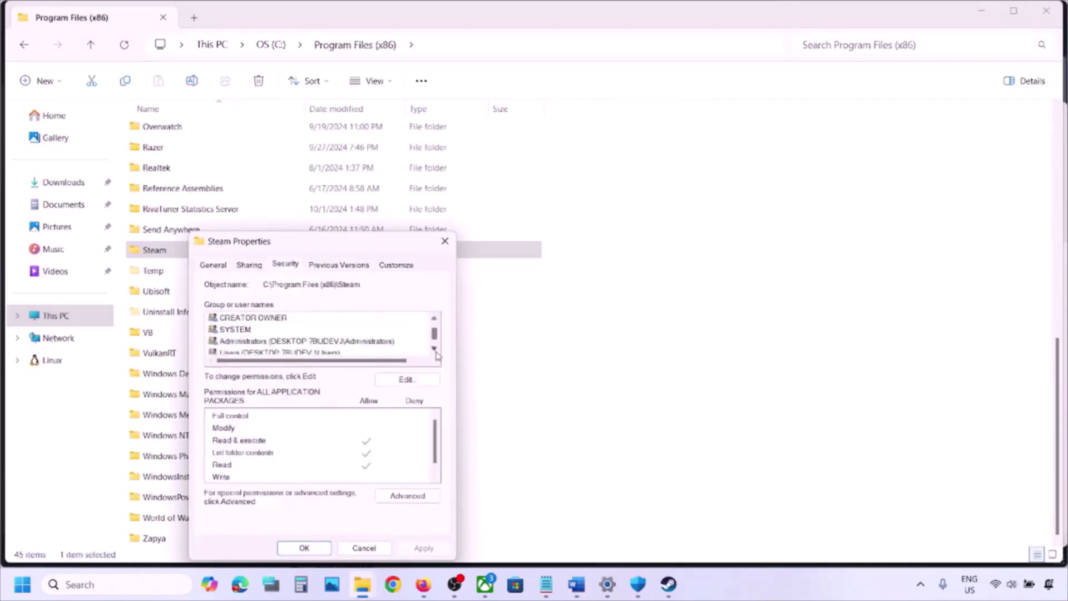
click(321, 342)
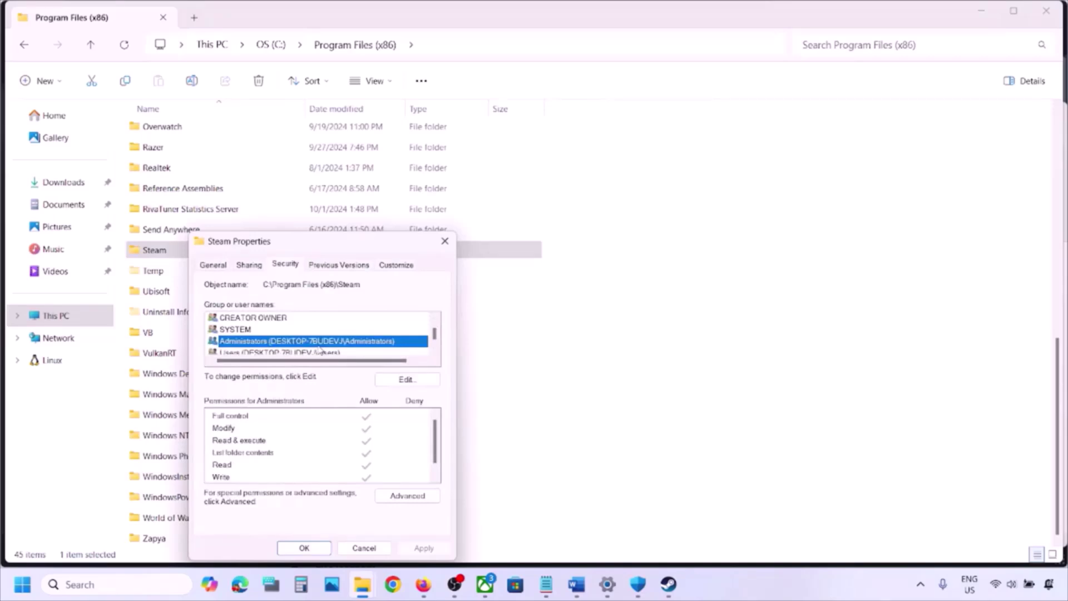
- Allow Full control of the Steam folder for ALL APPLICATION PACKAGES, apply the permissions, and close the folder's properties
click(406, 380)
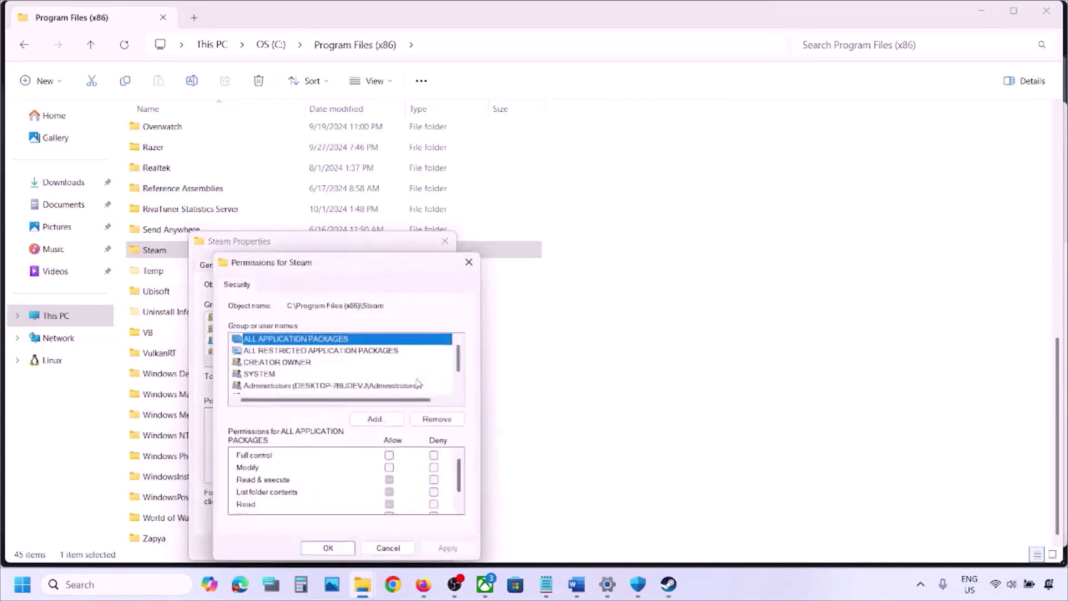
click(390, 455)
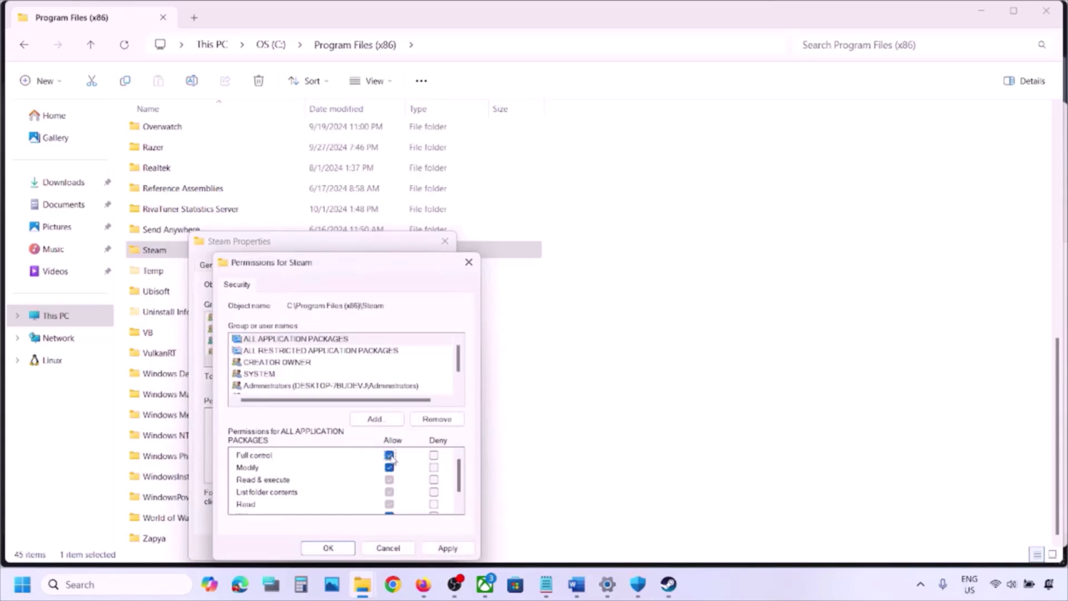
click(445, 550)
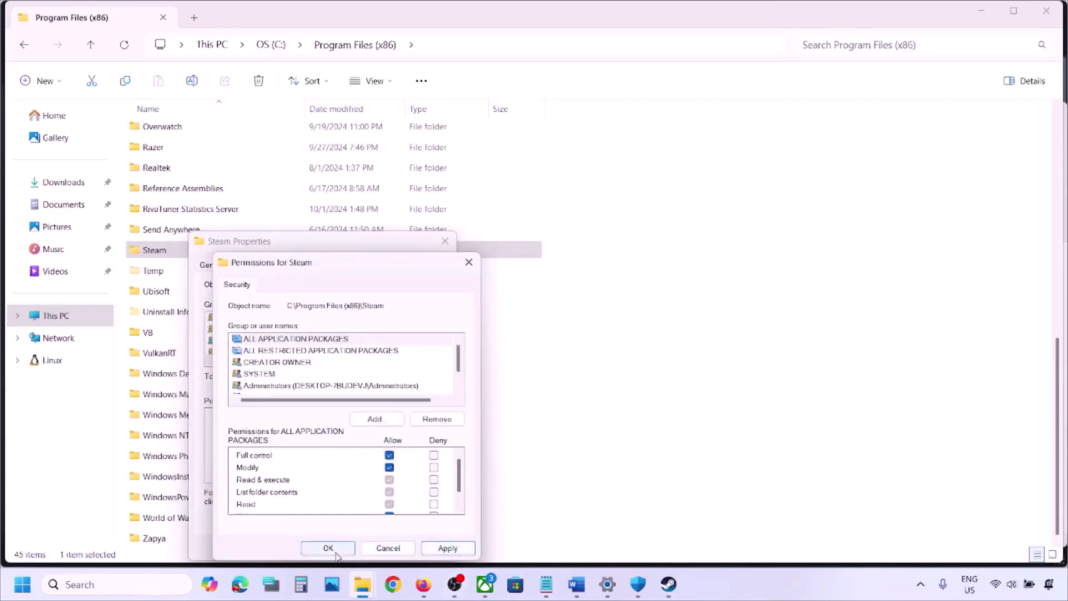
click(439, 548)
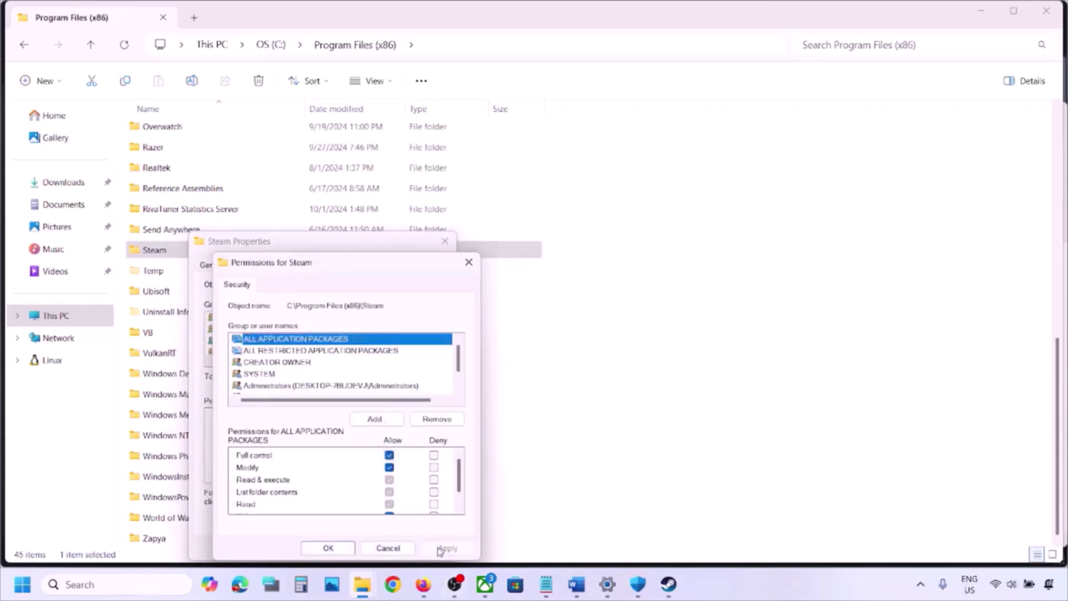
click(340, 550)
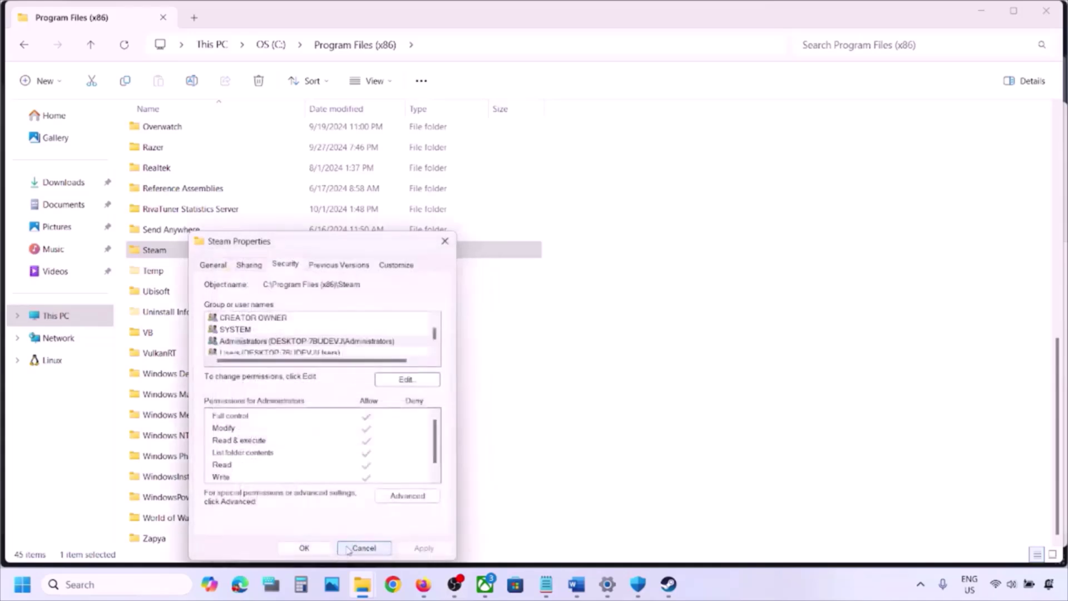
click(304, 547)
- Return to the Word document and highlight "Perform Windows" in the Step 11 title
click(577, 584)
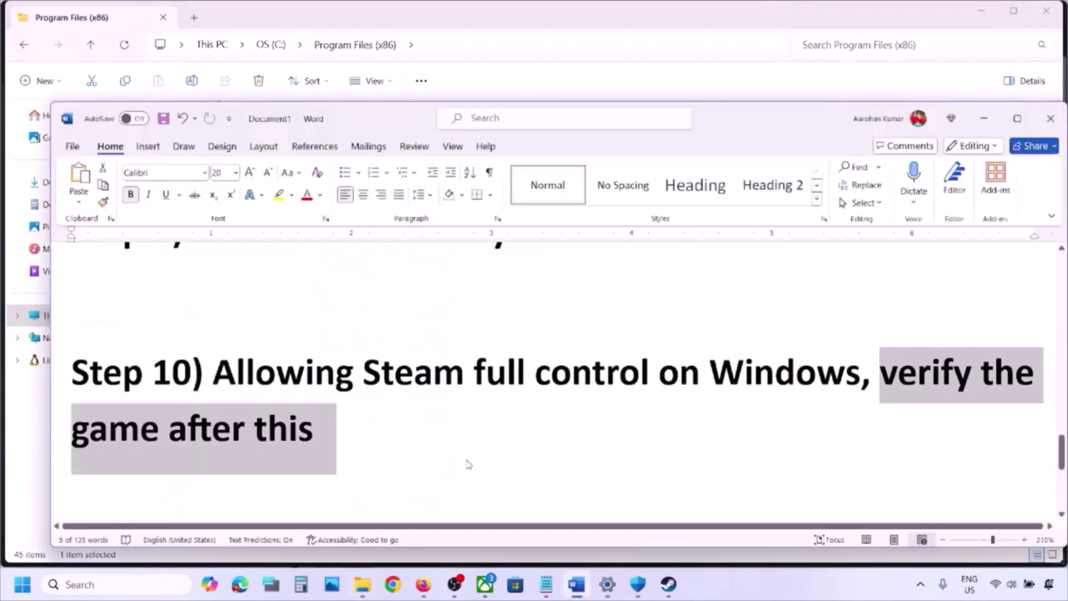
scroll(458, 455, down, 5)
drag(213, 409, 508, 409)
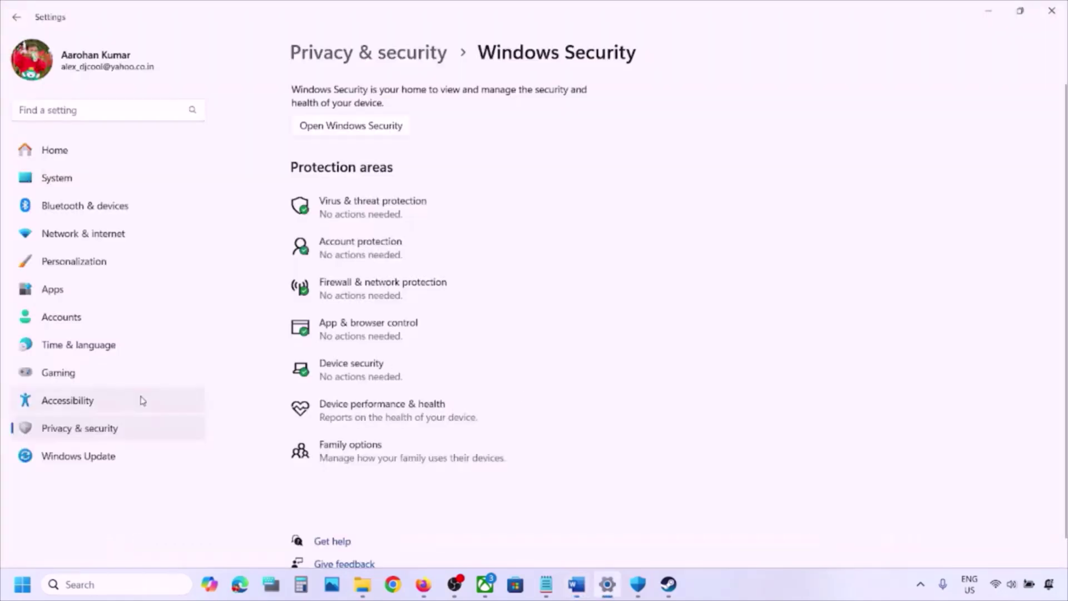
- Show the Windows Update page in Settings, and bring up the PC's power options before dismissing them
click(109, 460)
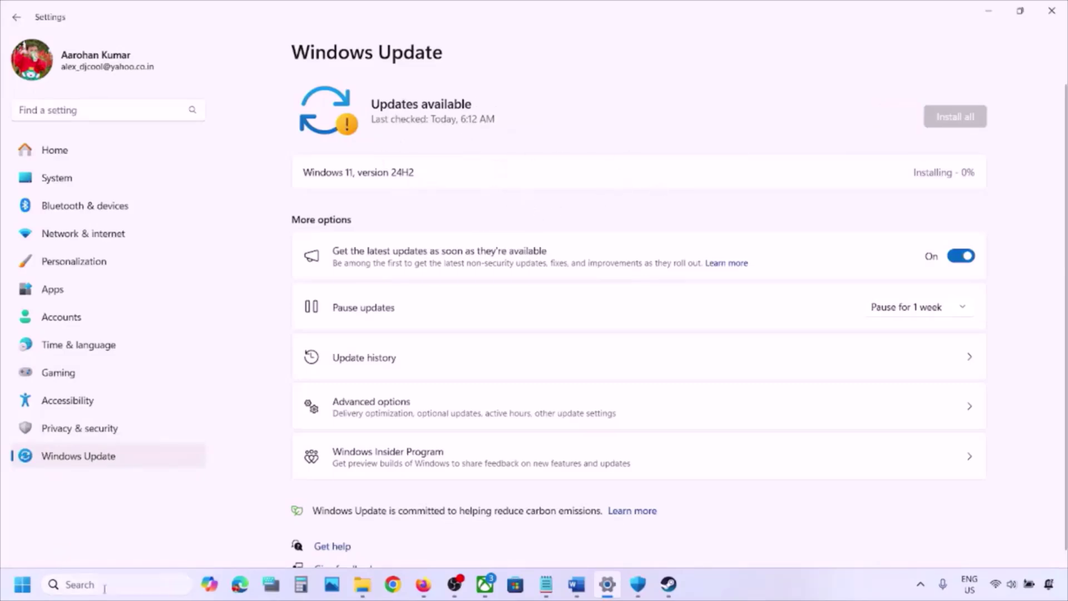
click(25, 587)
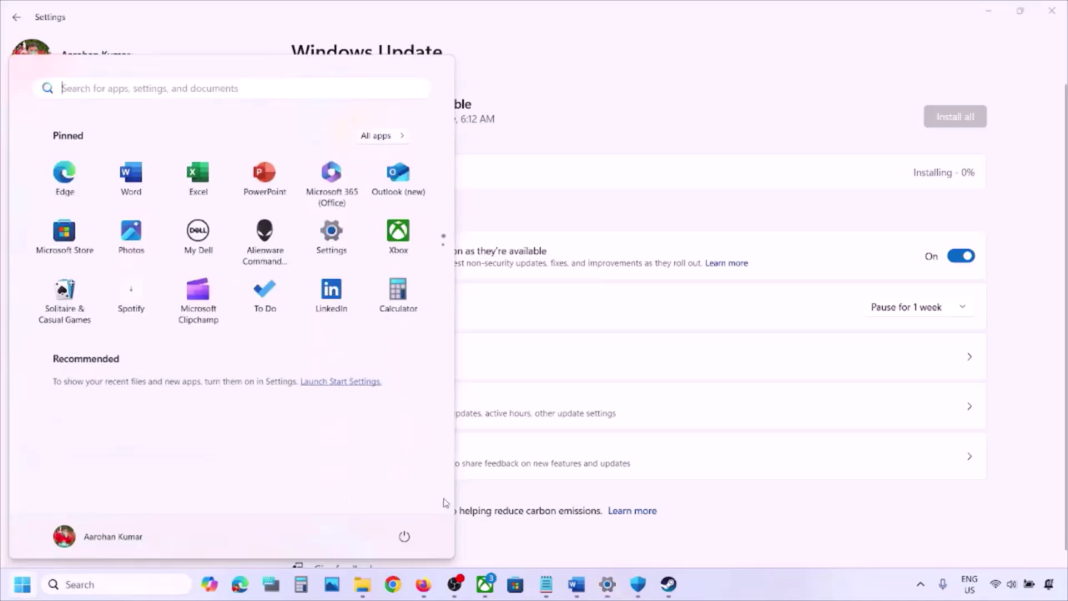
click(404, 536)
click(709, 592)
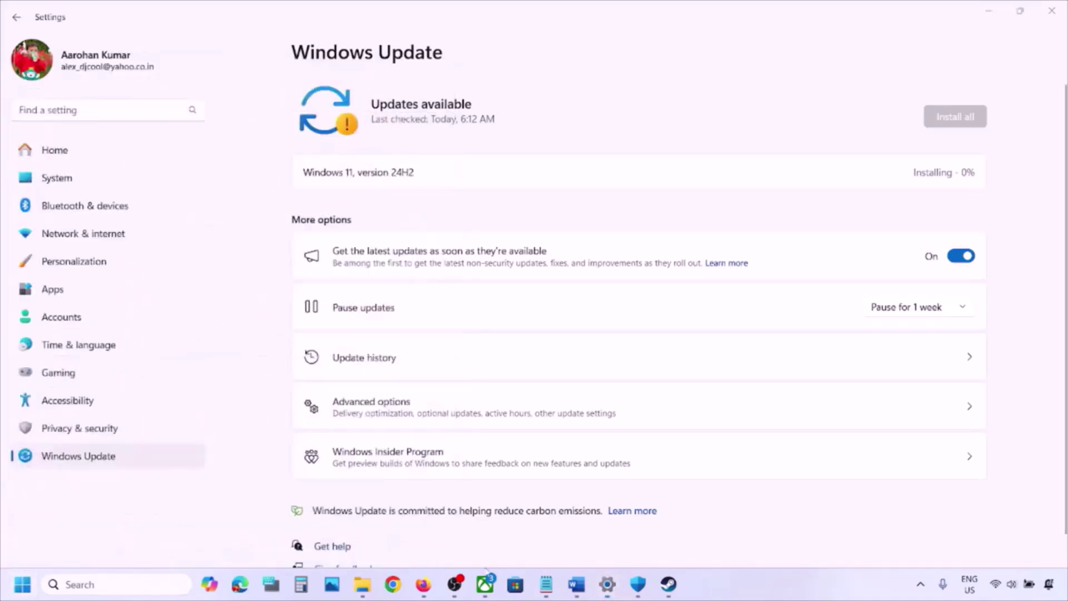
- Return to Step 12 in the Word document and minimize the Windows 11 Update window covering it
click(577, 585)
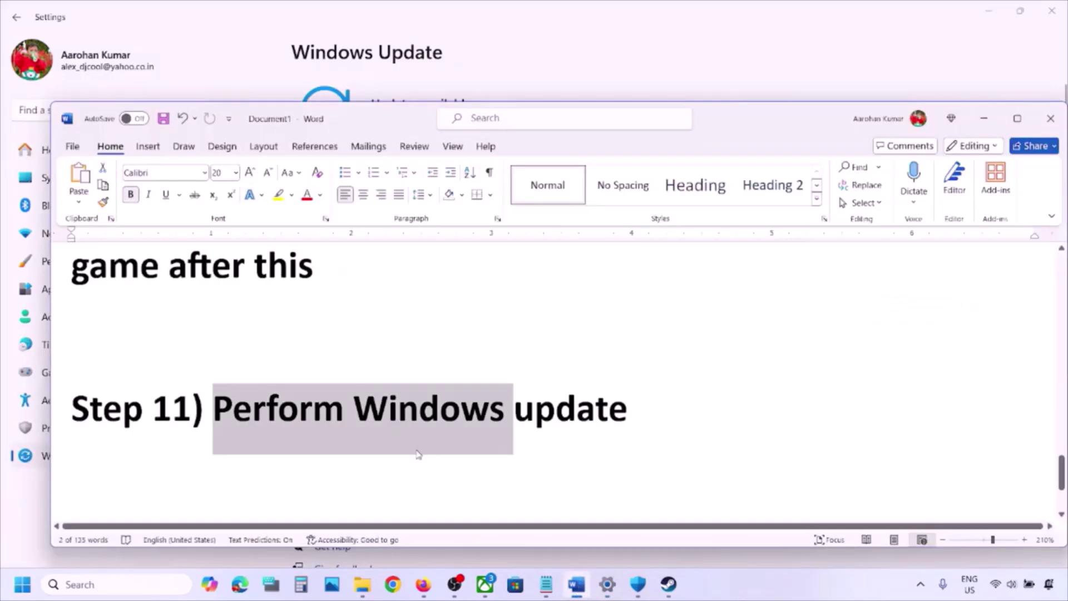
scroll(419, 454, down, 2)
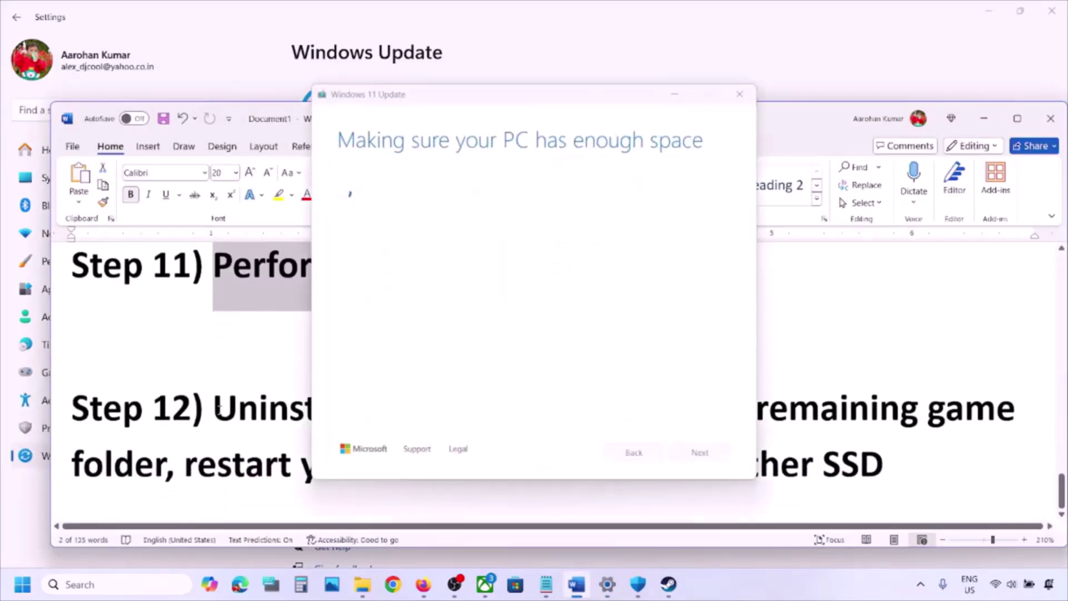
click(269, 412)
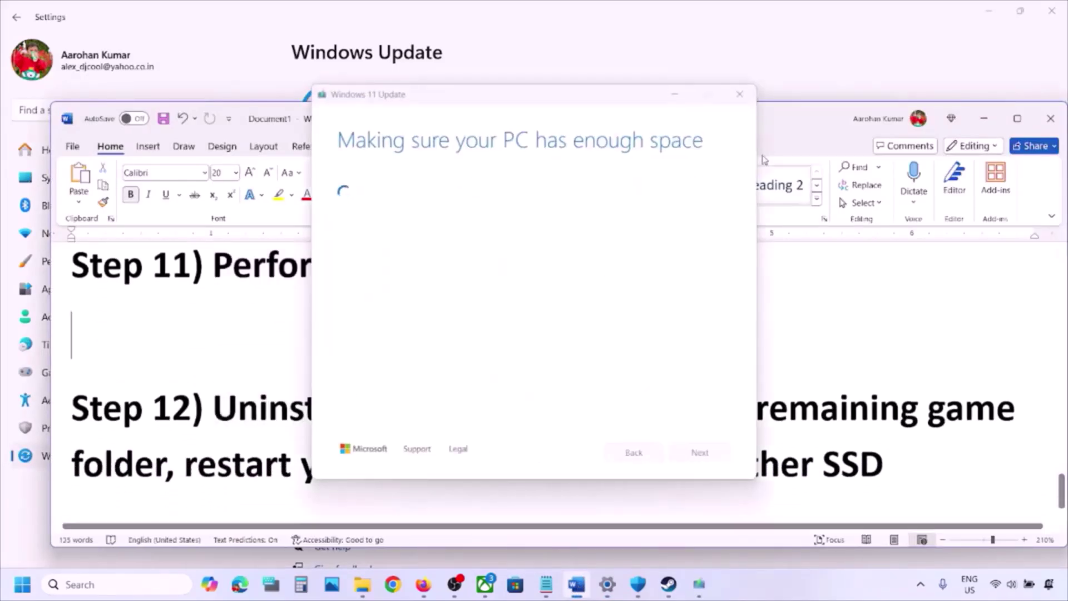
click(675, 94)
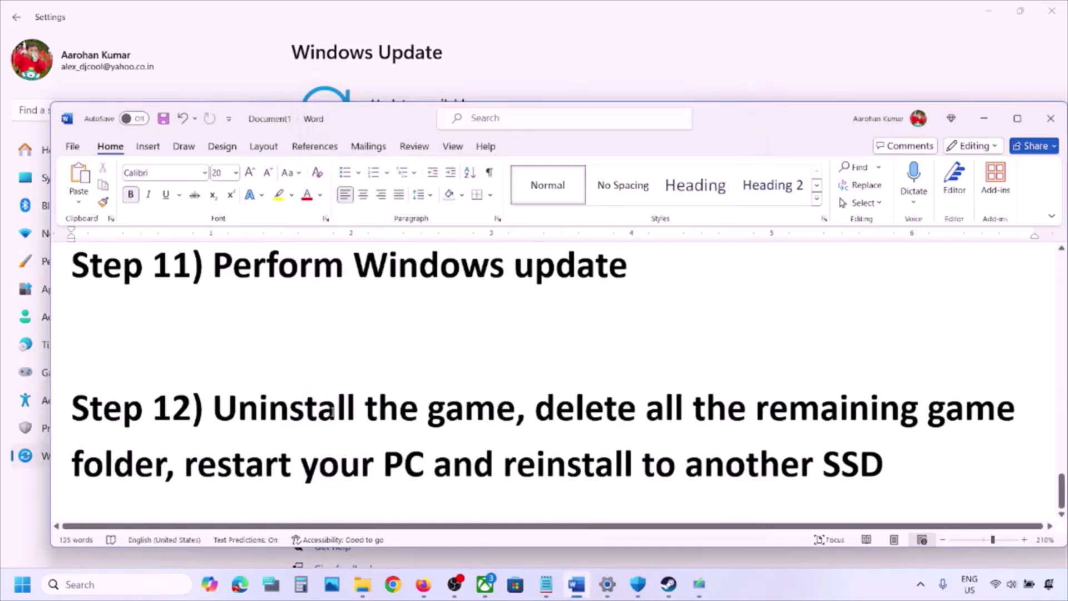
- Review Step 12 by highlighting its parts in turn: uninstalling the game, deleting the remaining game folder, restarting the PC and reinstalling to another SSD
drag(331, 412, 174, 473)
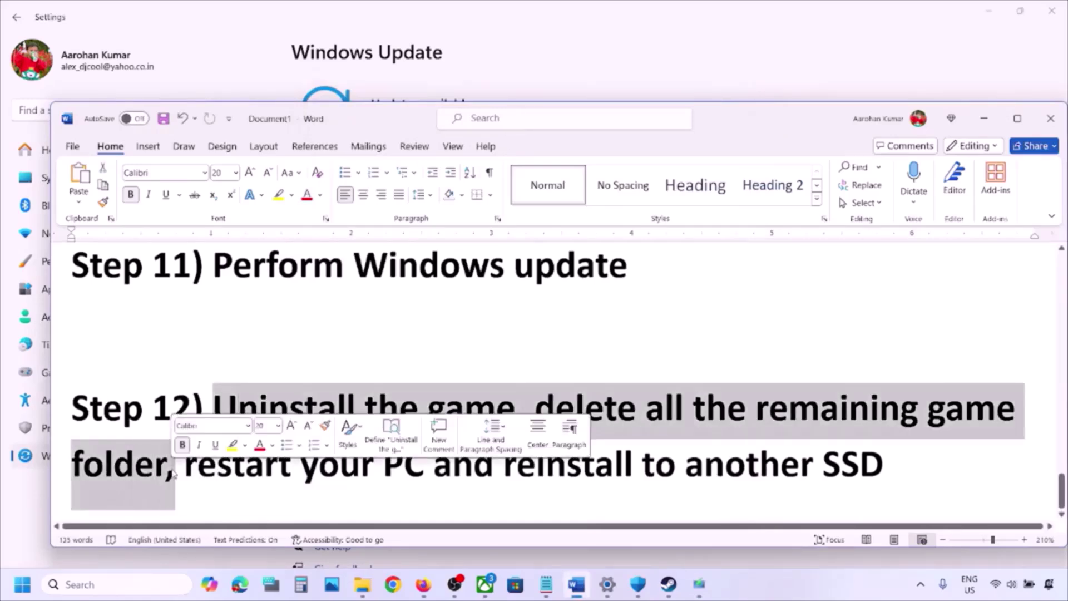
click(175, 474)
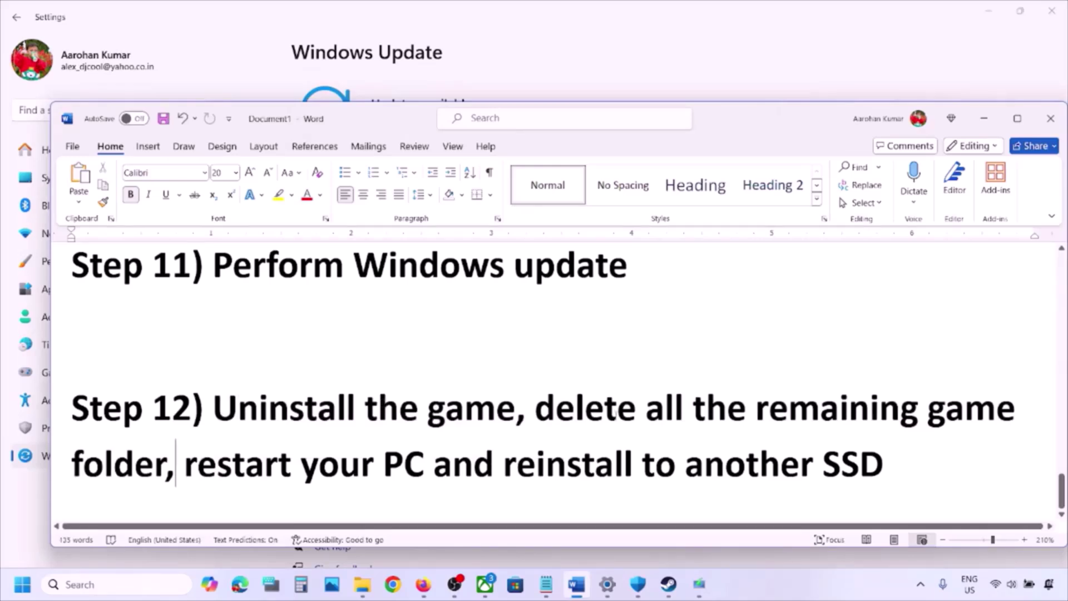
drag(549, 414, 106, 487)
click(203, 494)
drag(185, 473, 432, 473)
click(545, 467)
drag(544, 469, 891, 474)
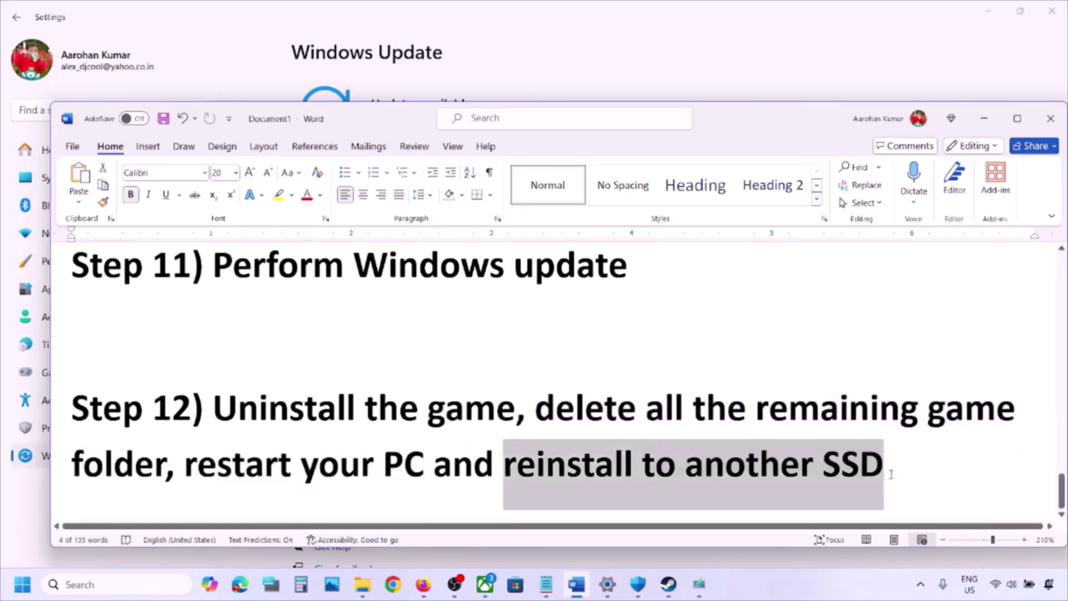
click(891, 474)
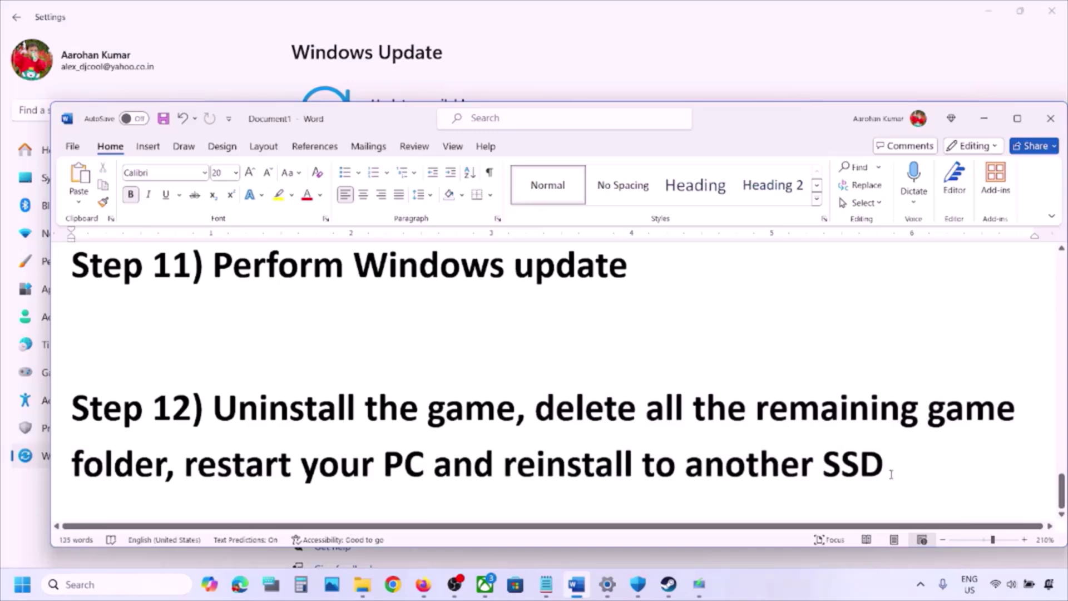